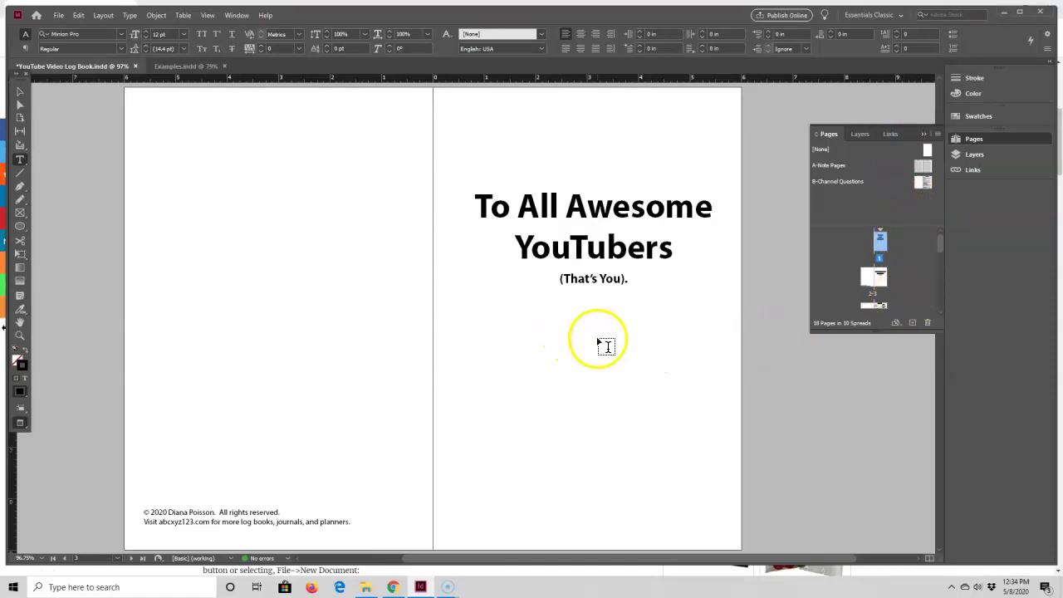
- Switch to Examples.indd, hide the Pages panel, and scroll down to the January calendar spread 4-5
click(182, 65)
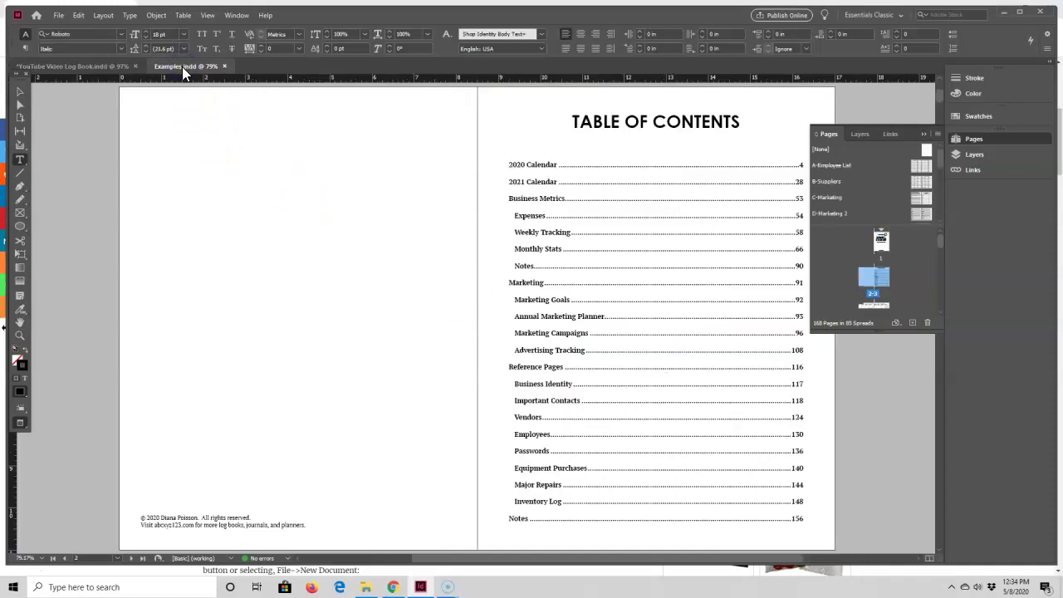
click(922, 134)
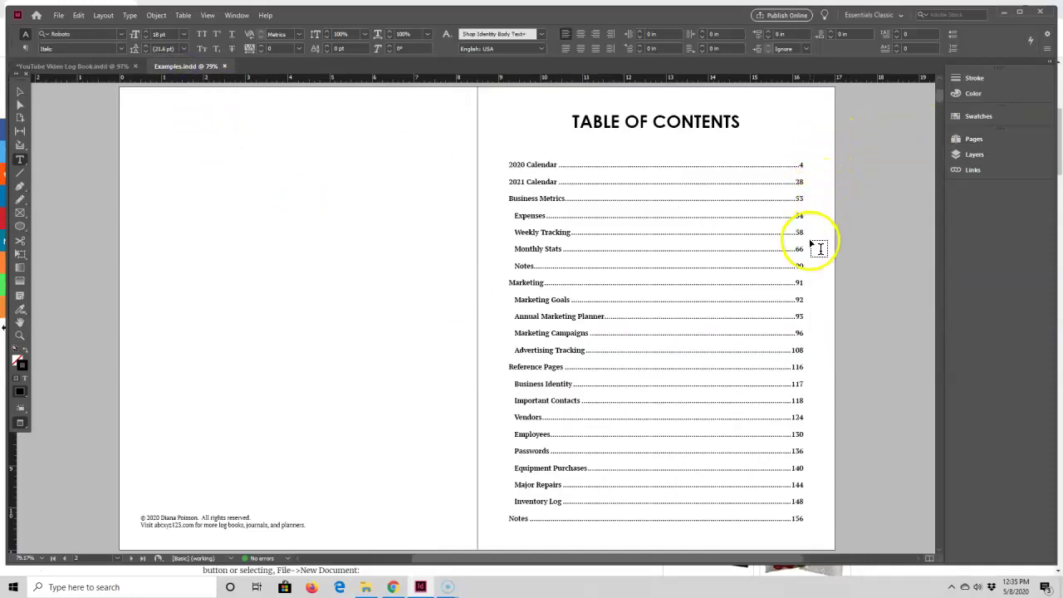
scroll(820, 291, down, 10)
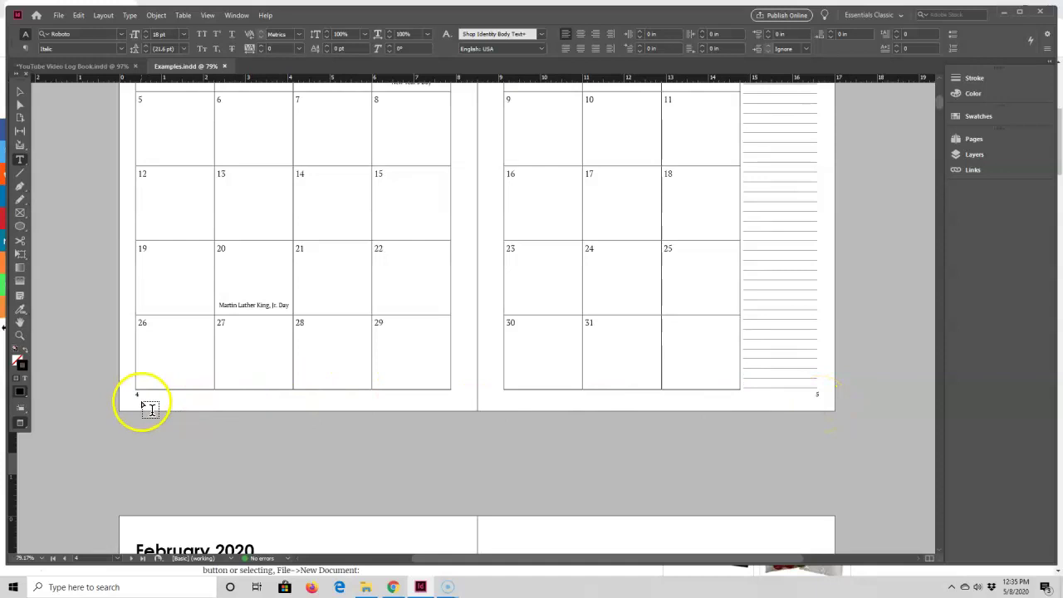
- Return to YouTube Video Log Book.indd and scroll down to the ruled Notes spread
click(75, 66)
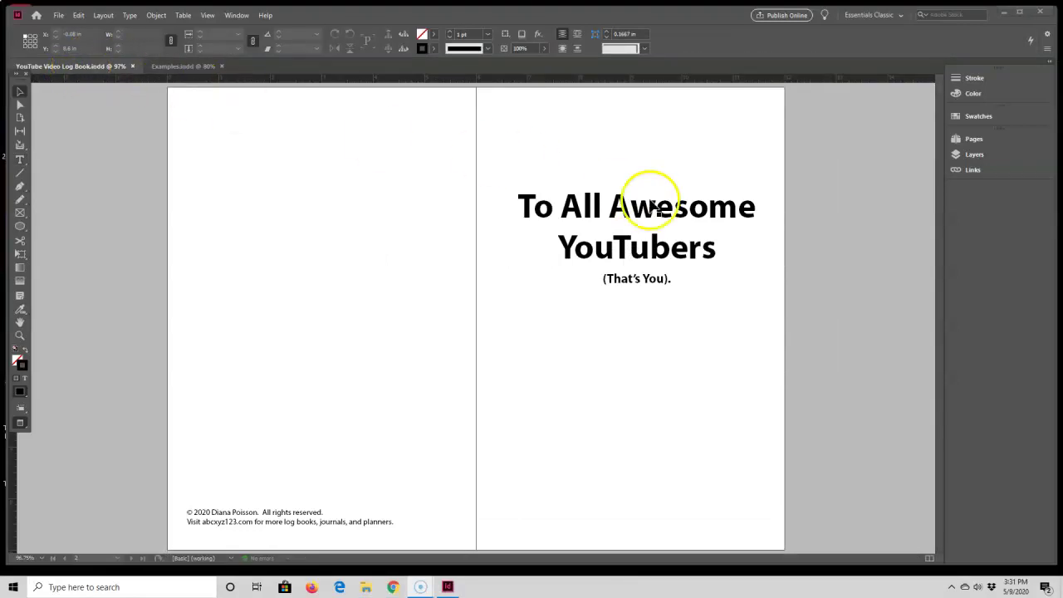
scroll(664, 257, down, 10)
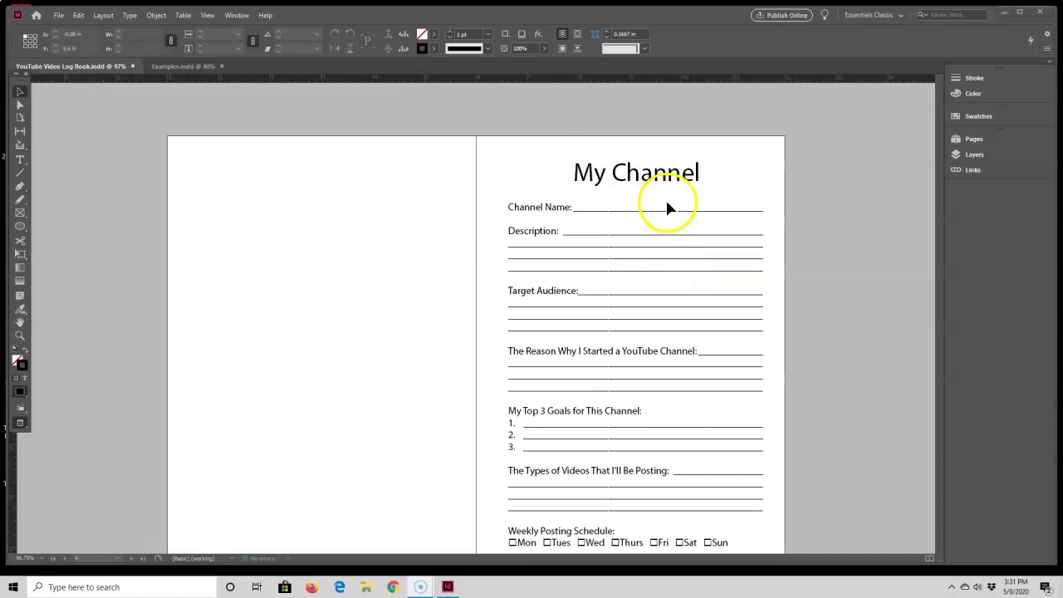
scroll(668, 212, down, 10)
scroll(673, 215, down, 1)
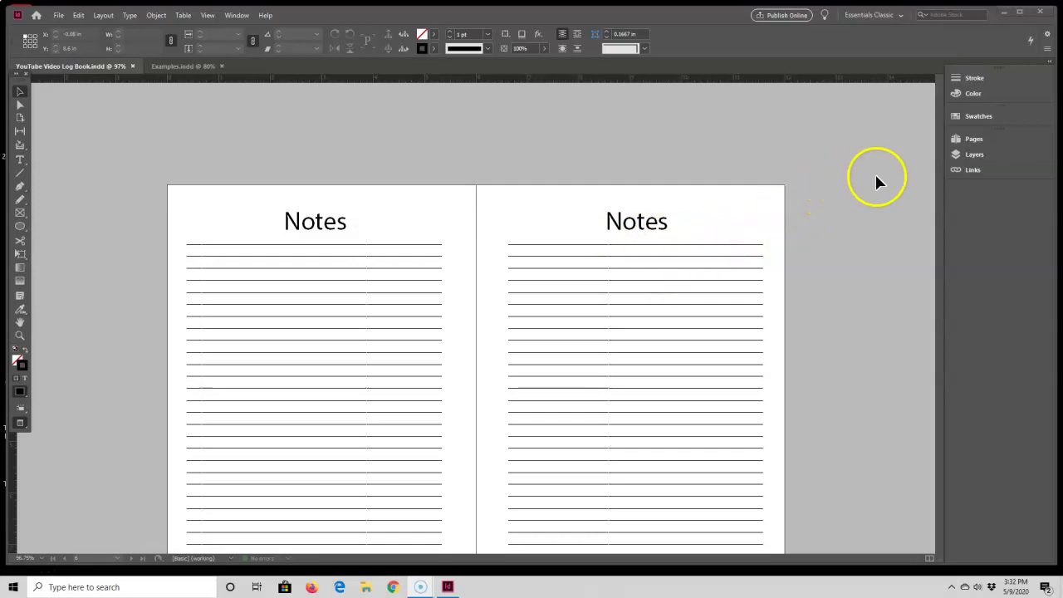
- Open the A-Note Pages master for editing from the Pages panel
click(972, 138)
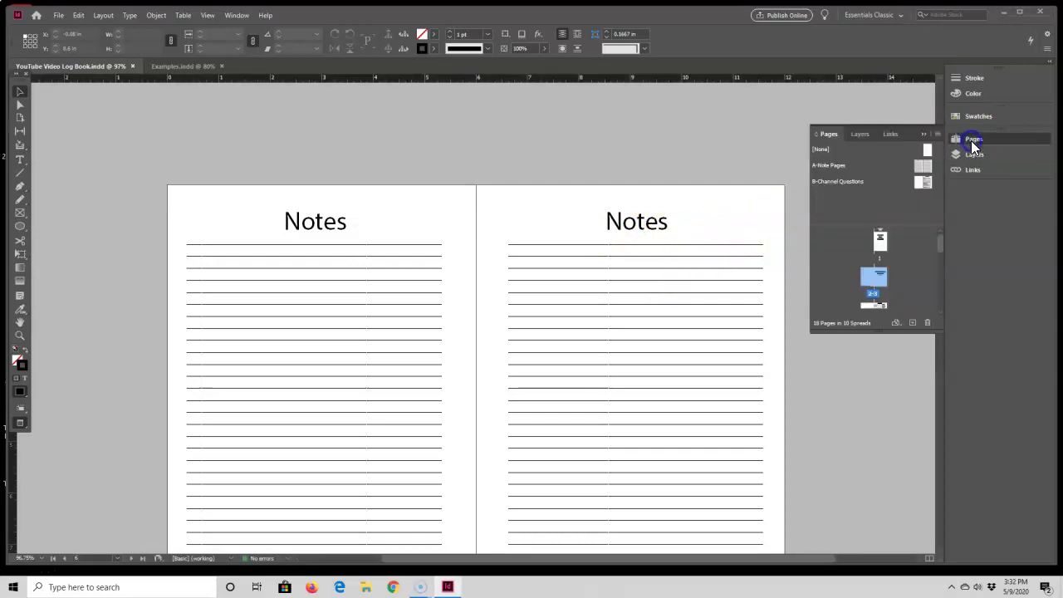
double_click(926, 165)
drag(758, 559, 690, 563)
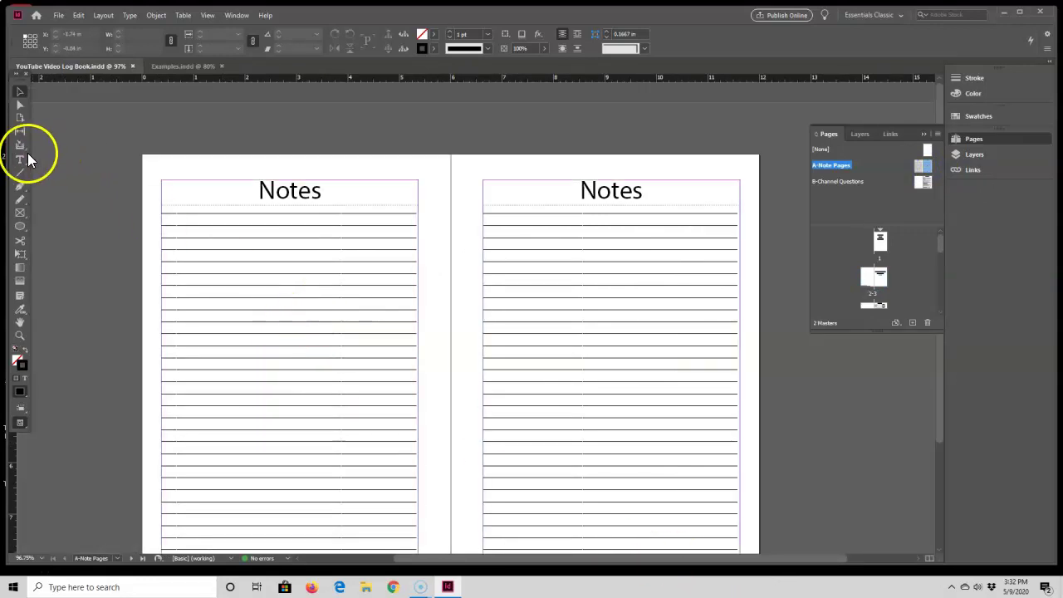
- Draw a small text frame at the bottom-right corner of the master's right page
click(20, 159)
scroll(469, 215, down, 3)
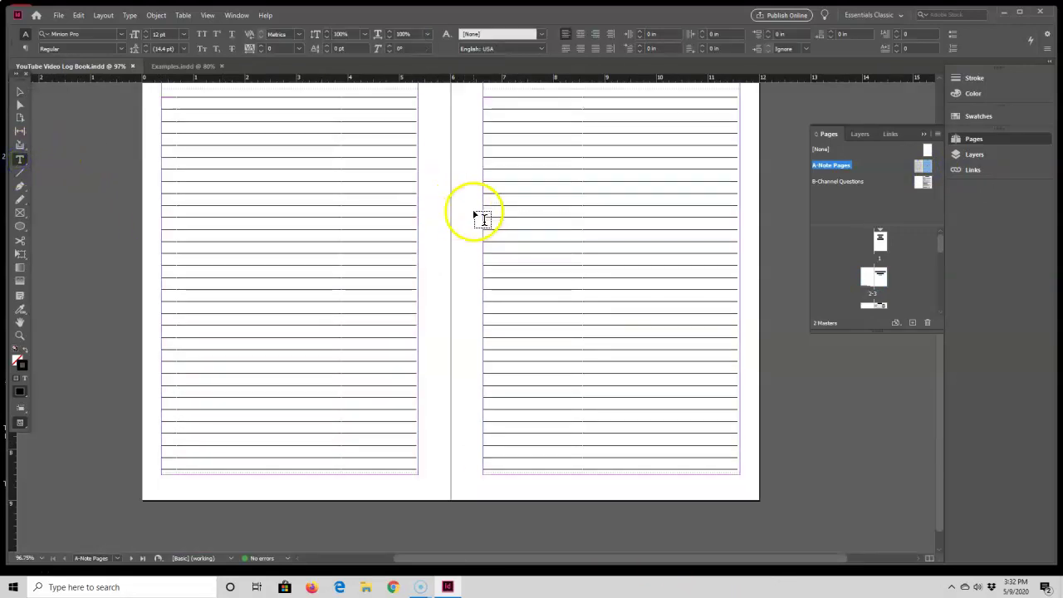
drag(727, 477, 739, 492)
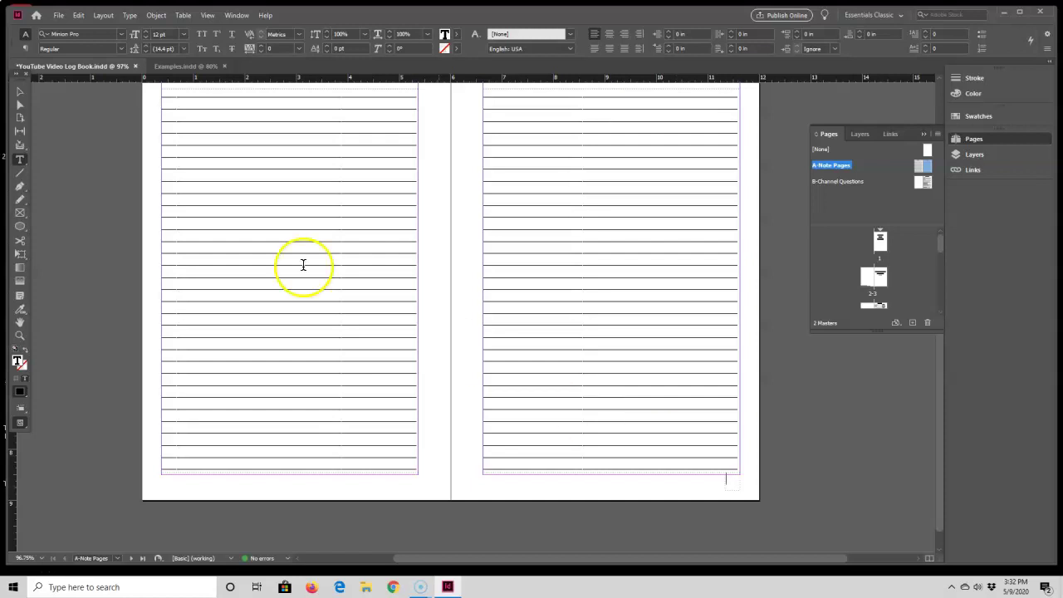
- Insert a Current Page Number marker, shown as A, into the frame and preview without guides
click(131, 15)
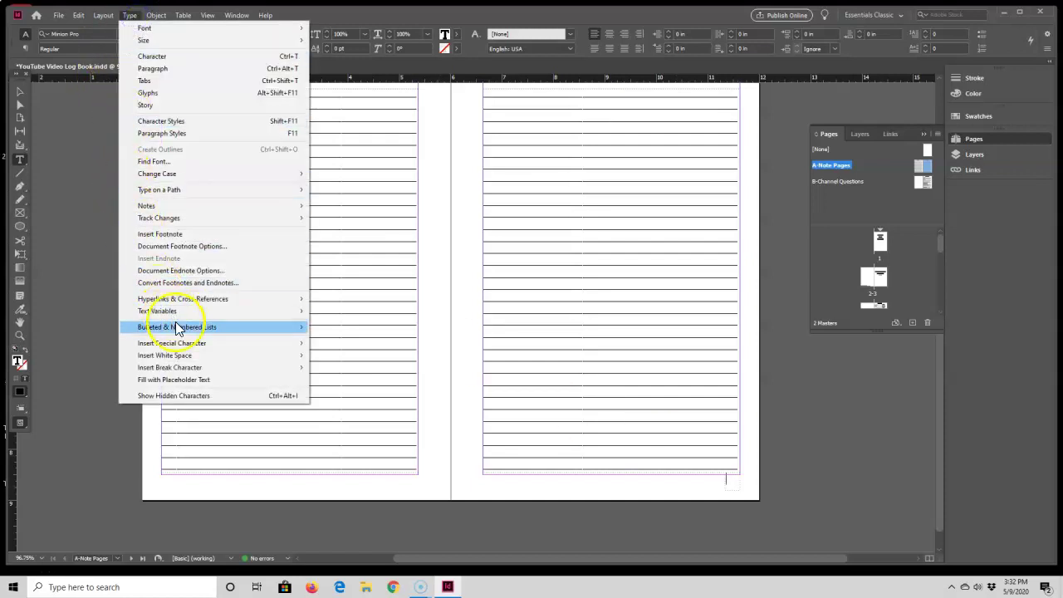
mouse_move(236, 342)
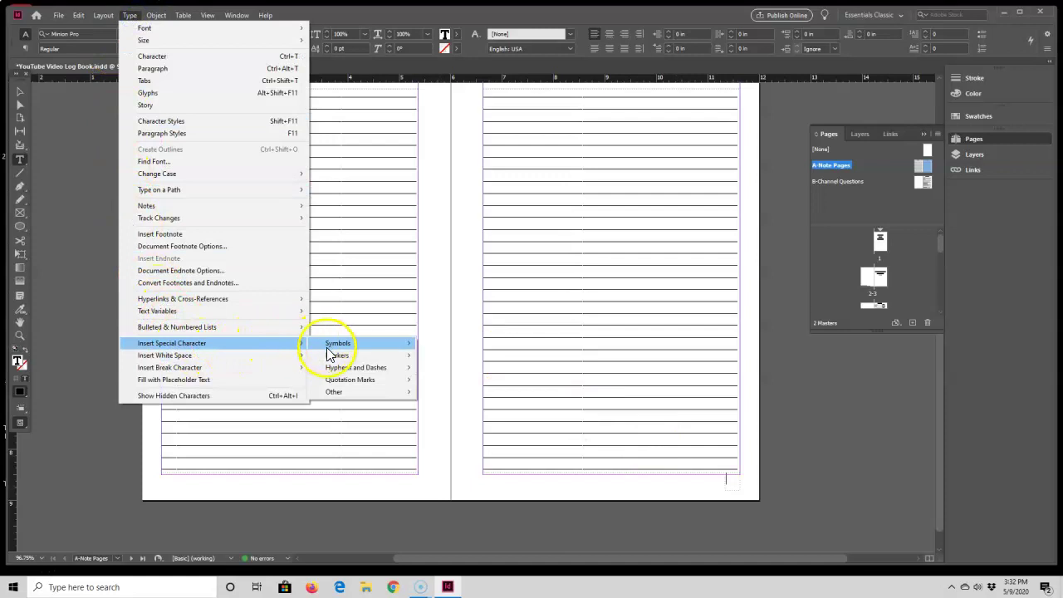
mouse_move(339, 355)
click(434, 355)
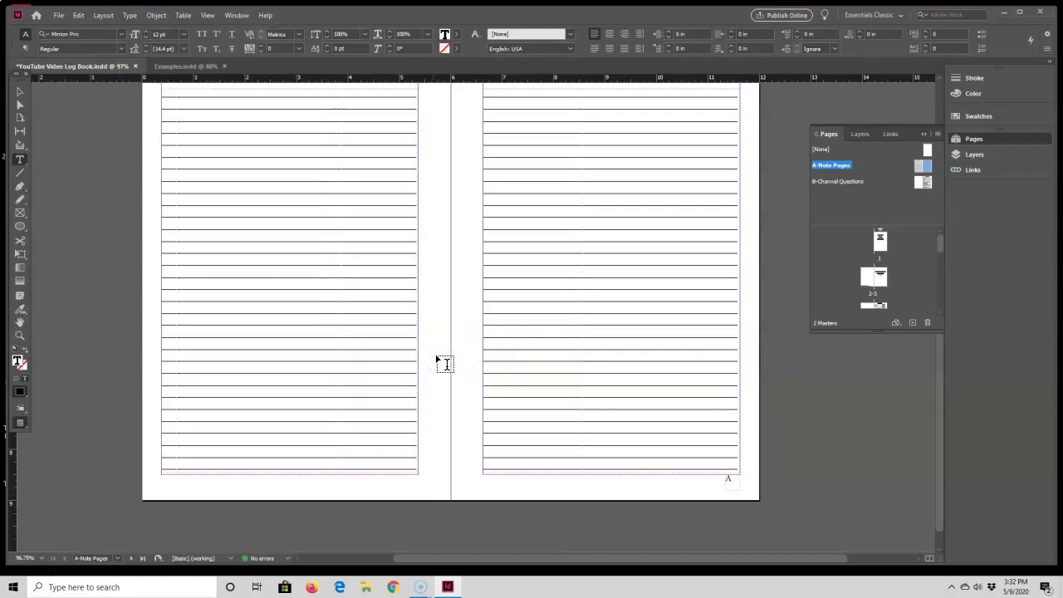
key(Escape)
key(w)
click(661, 484)
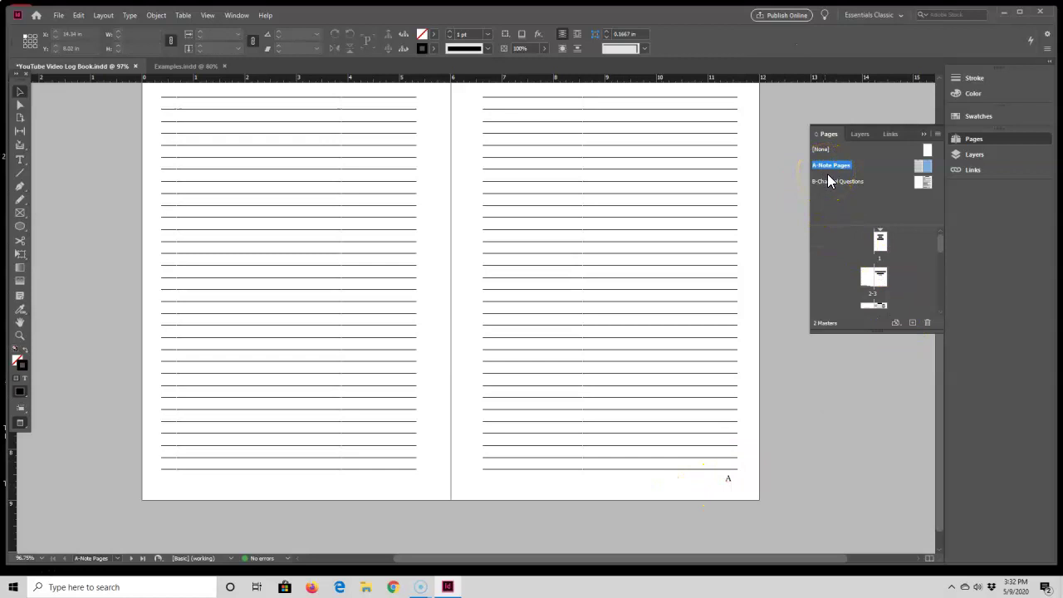
- Go to spread 6-7 and scroll through spreads 8-9 and 10-11 to check numbers 7 and 11
scroll(914, 241, down, 5)
double_click(883, 255)
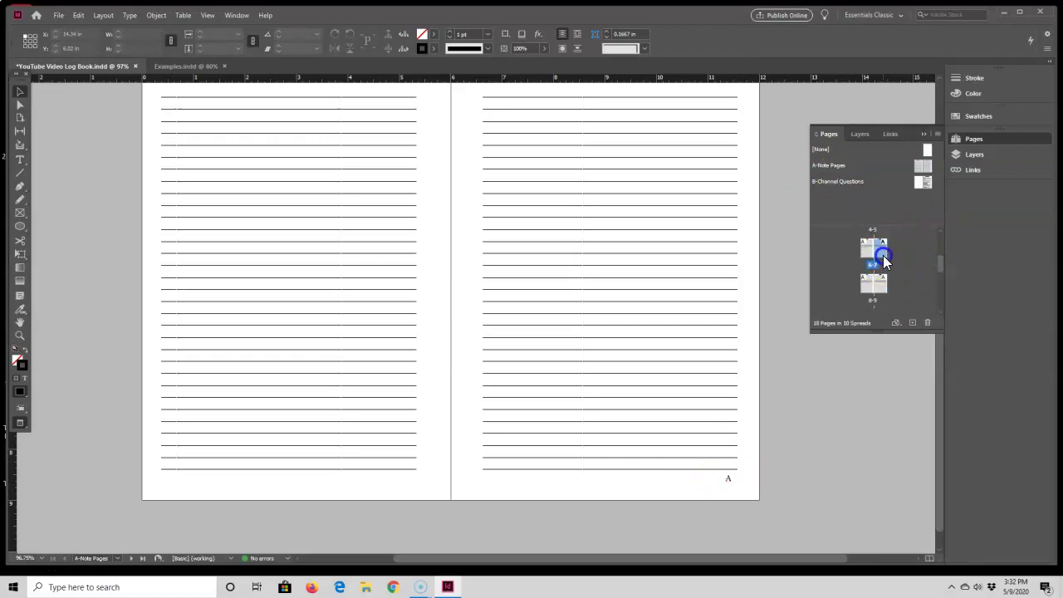
scroll(728, 478, down, 8)
click(730, 462)
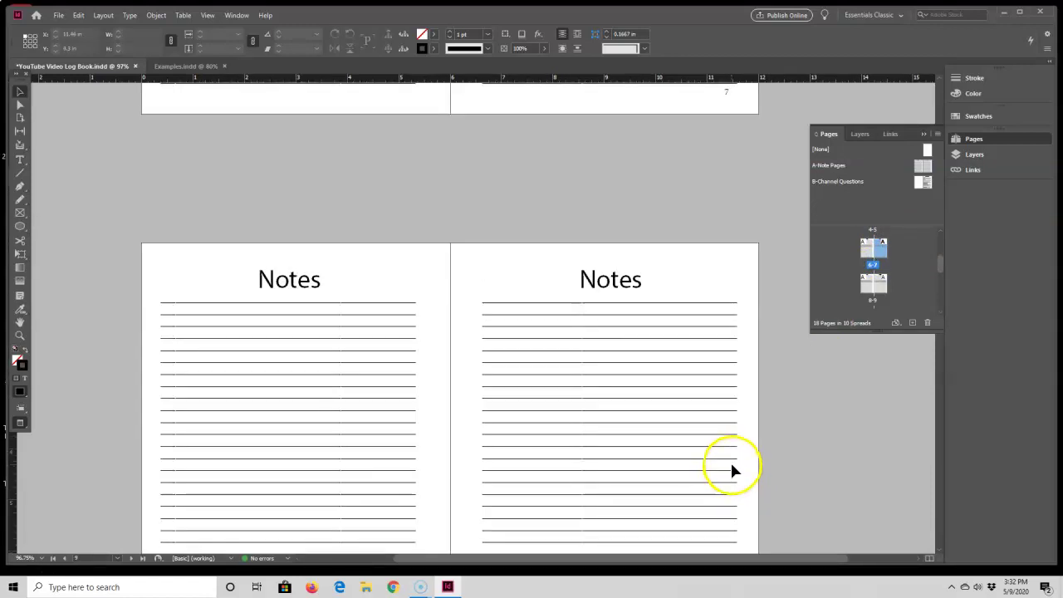
scroll(738, 491, down, 8)
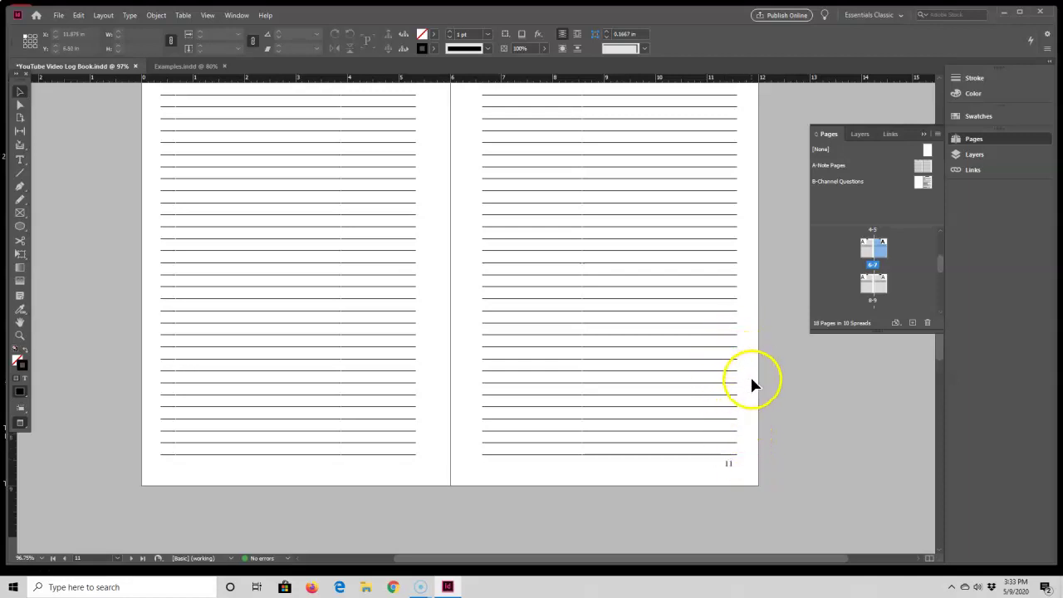
- On the A-Note Pages master, select the A marker and right-align it in its frame
double_click(924, 169)
click(20, 92)
click(727, 470)
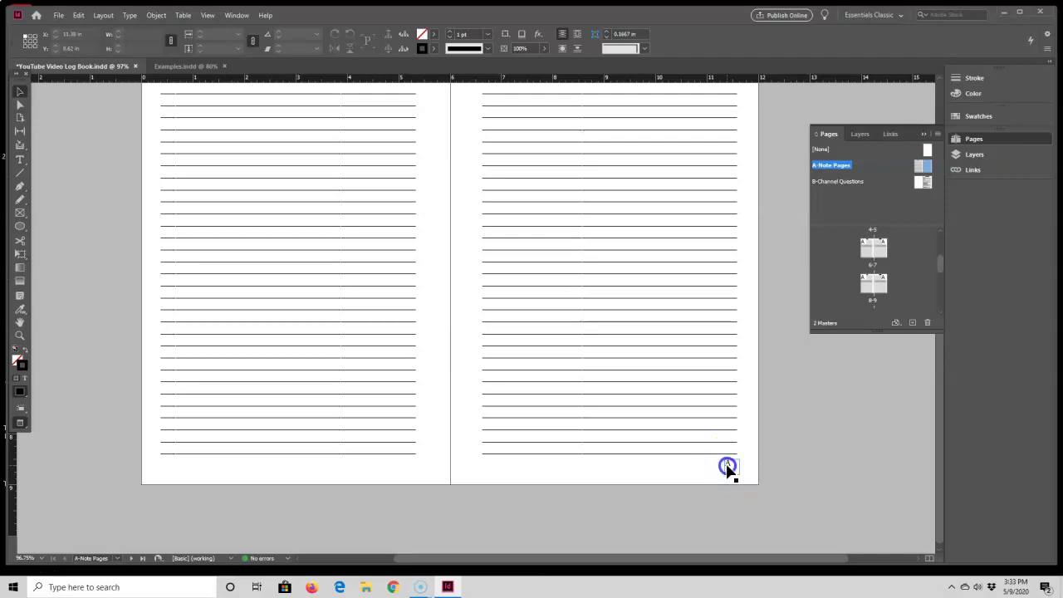
click(20, 160)
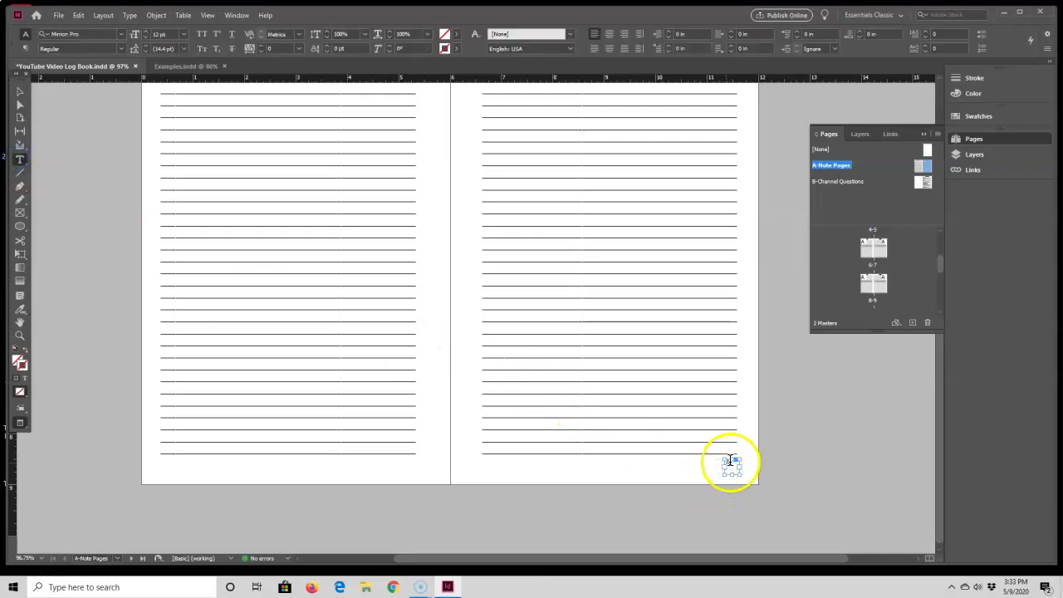
double_click(726, 463)
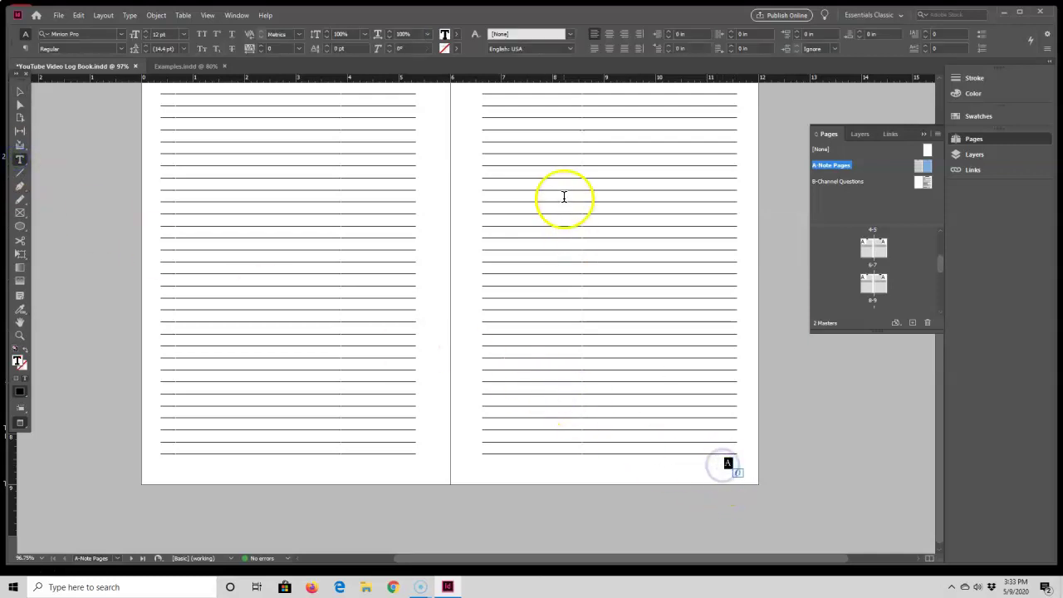
click(624, 35)
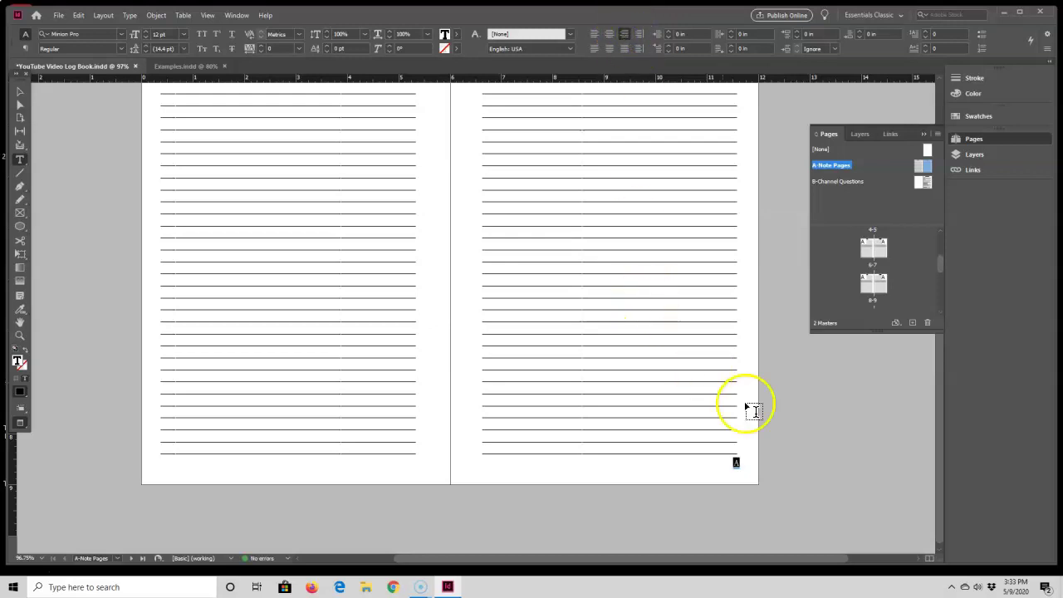
- Set the page-number marker in Myriad Pro and view spread 6-7 to check the number 7
mouse_move(702, 477)
mouse_down()
mouse_move(762, 485)
mouse_move(743, 477)
mouse_up()
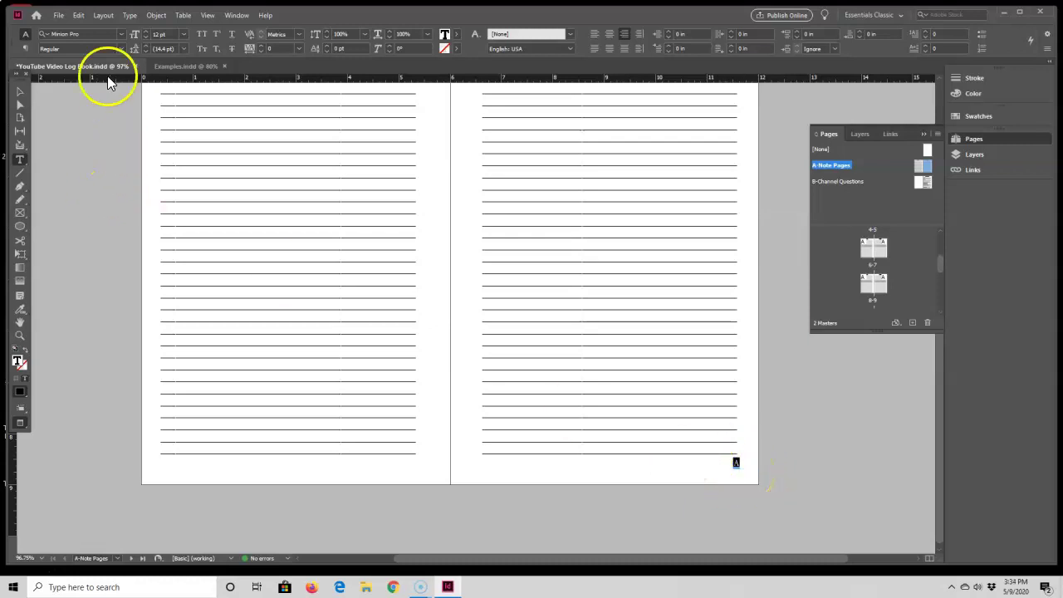
click(121, 34)
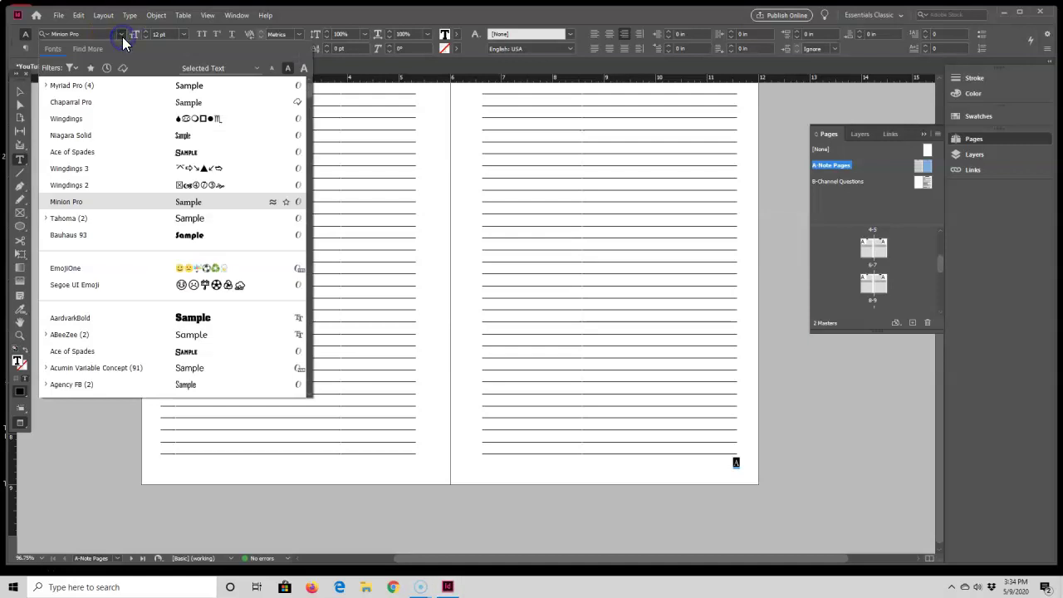
click(64, 86)
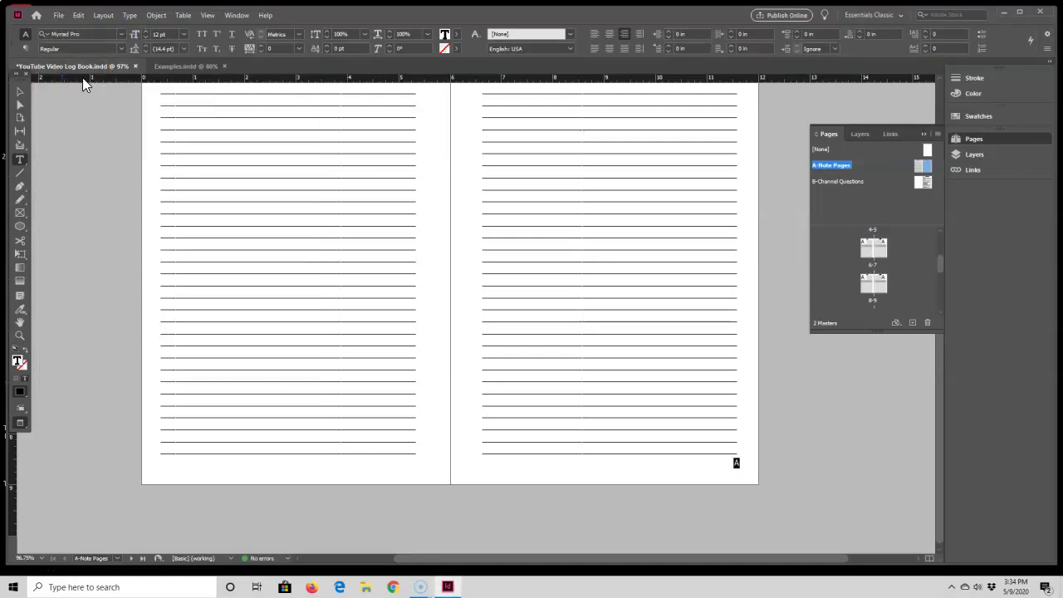
click(882, 248)
double_click(883, 248)
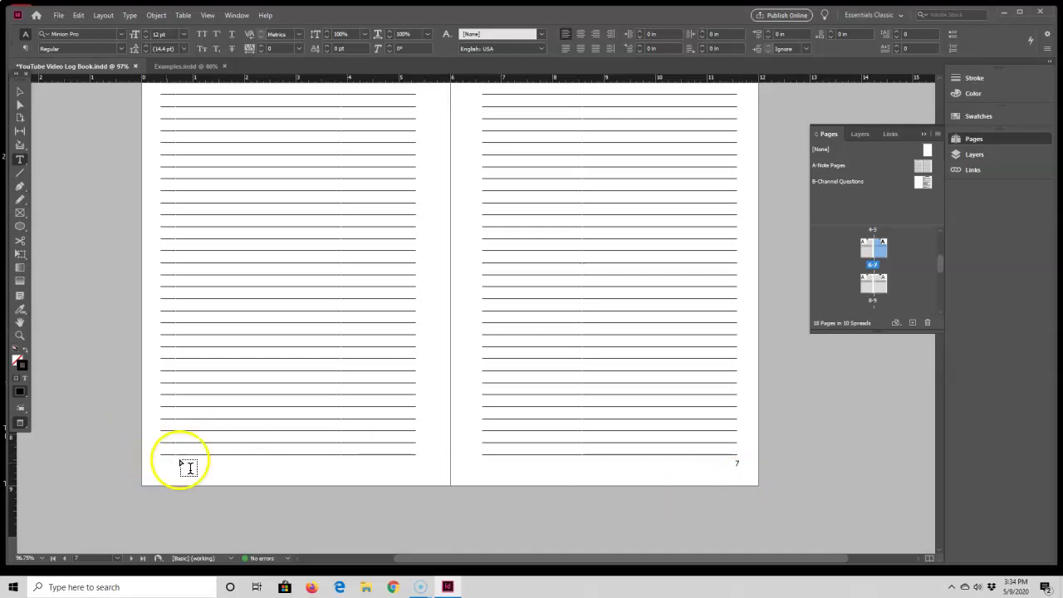
- Copy the right page's A page-number frame on the A-Note Pages master
double_click(926, 166)
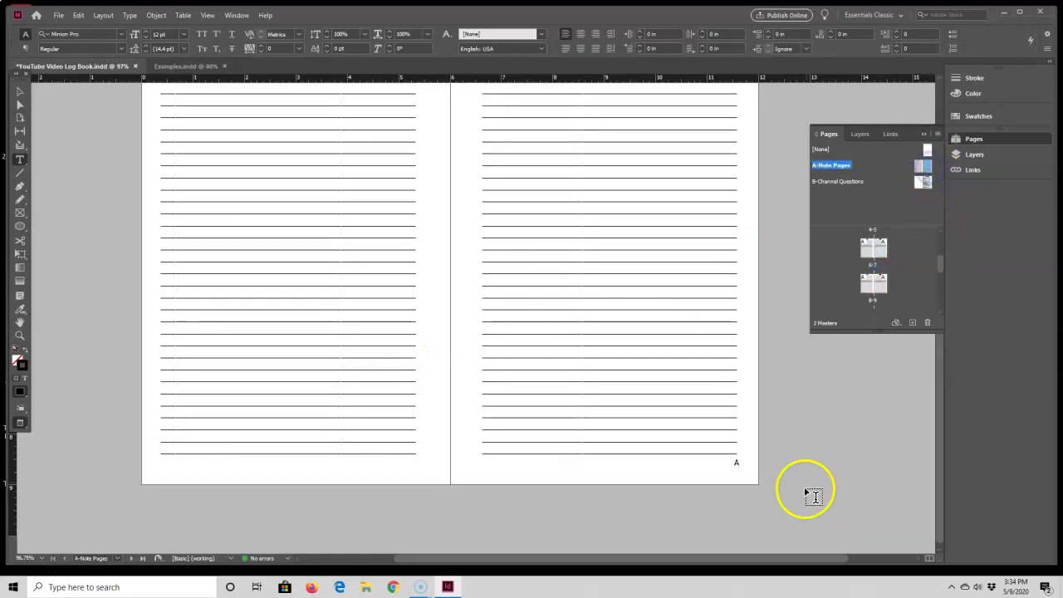
click(19, 93)
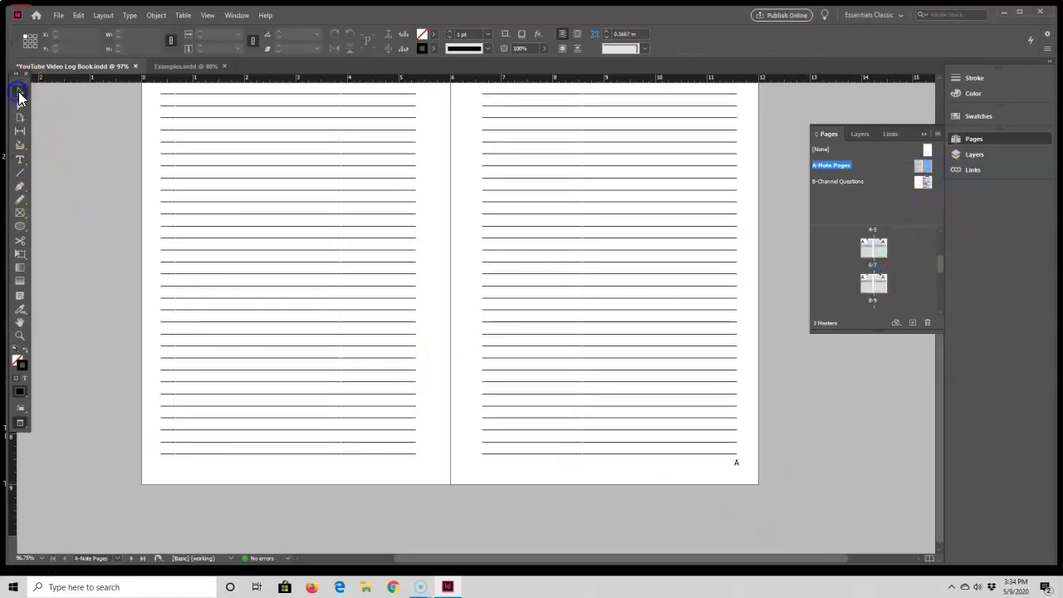
click(737, 467)
right_click(738, 468)
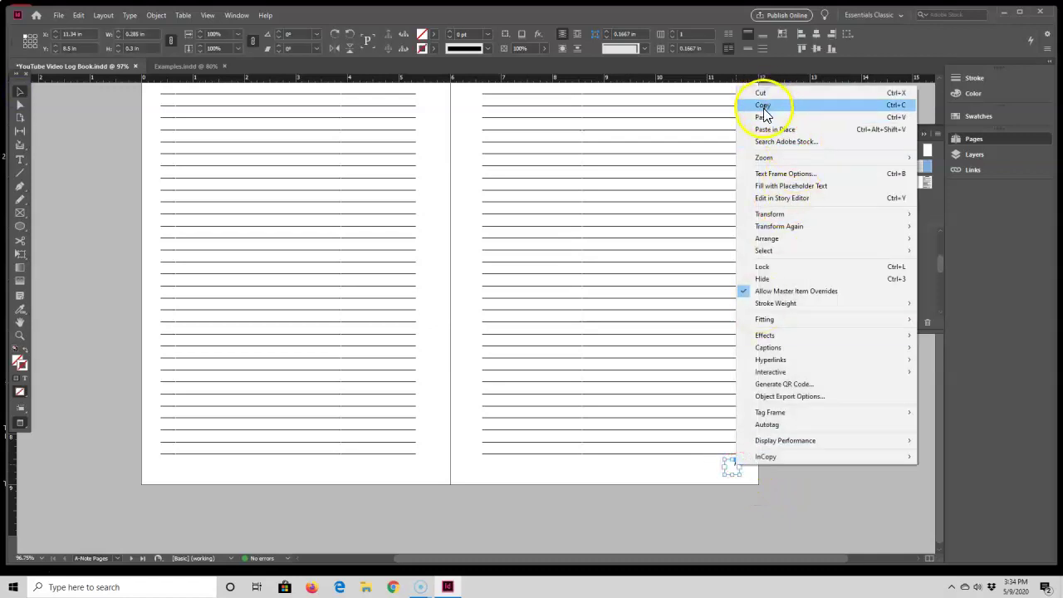
click(762, 105)
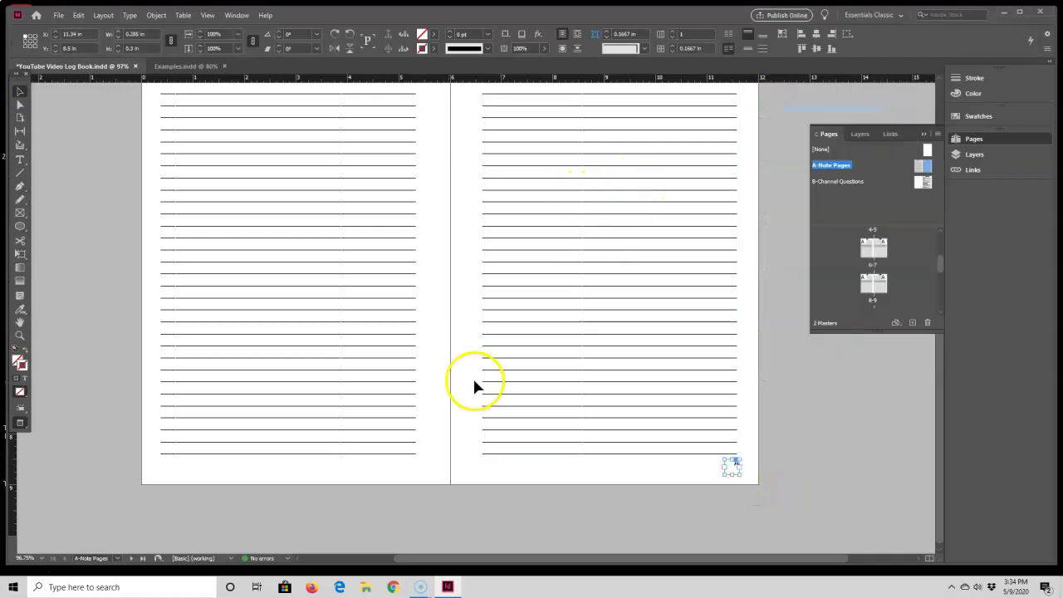
- Paste the A frame onto the left page and place it at the bottom-left corner
right_click(256, 469)
click(281, 113)
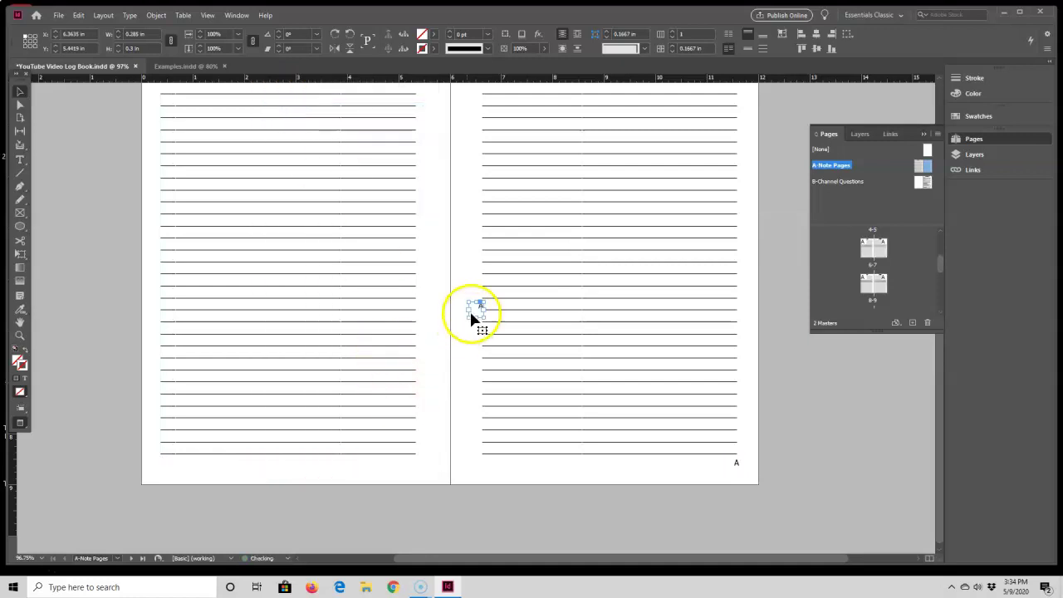
drag(475, 308, 166, 468)
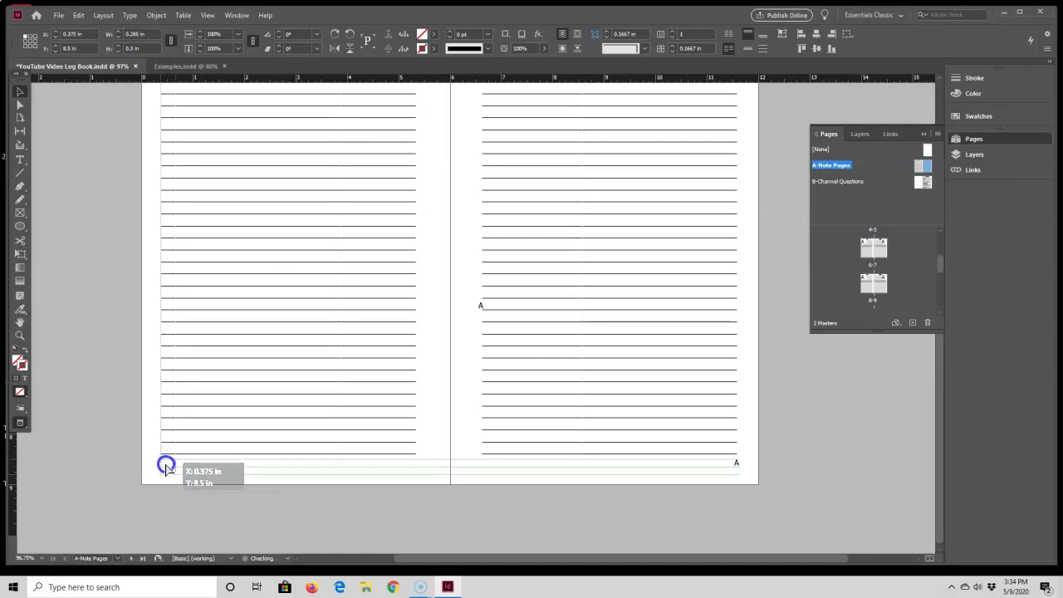
drag(166, 469, 166, 468)
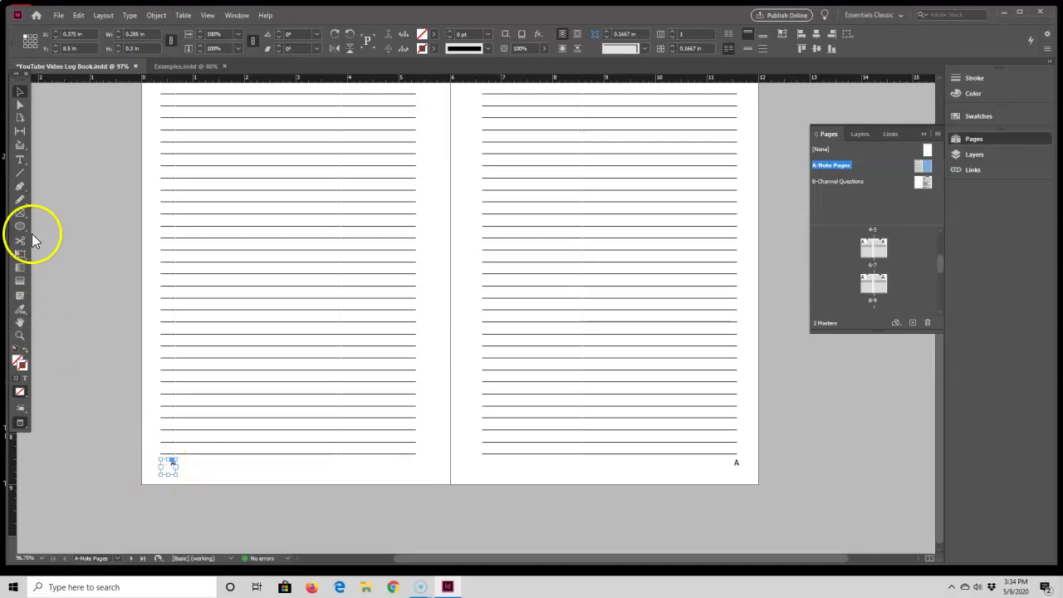
- Left-align the A marker in the left page's number frame
click(20, 160)
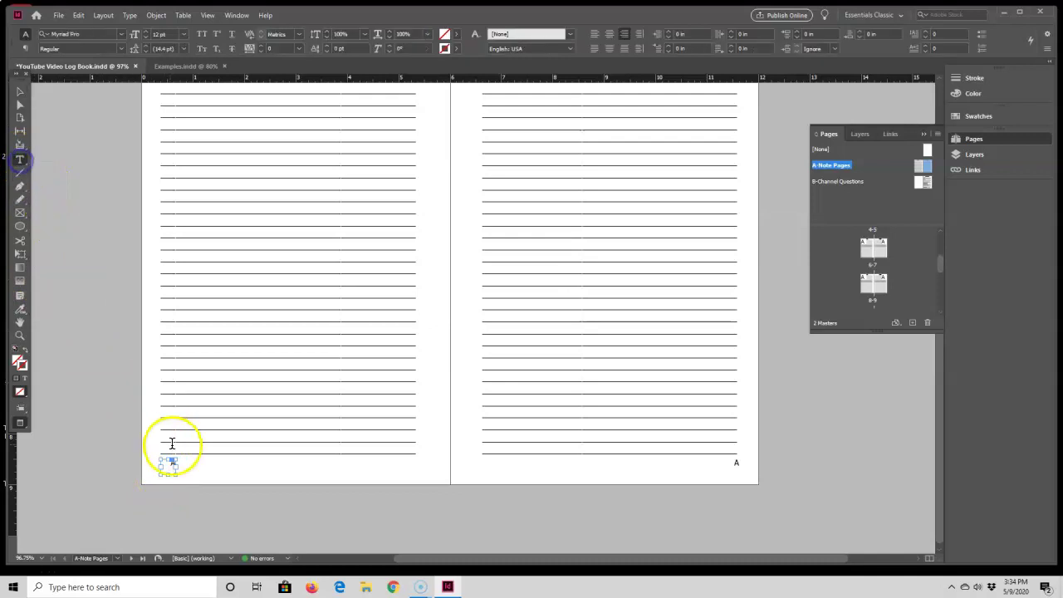
click(170, 463)
double_click(172, 463)
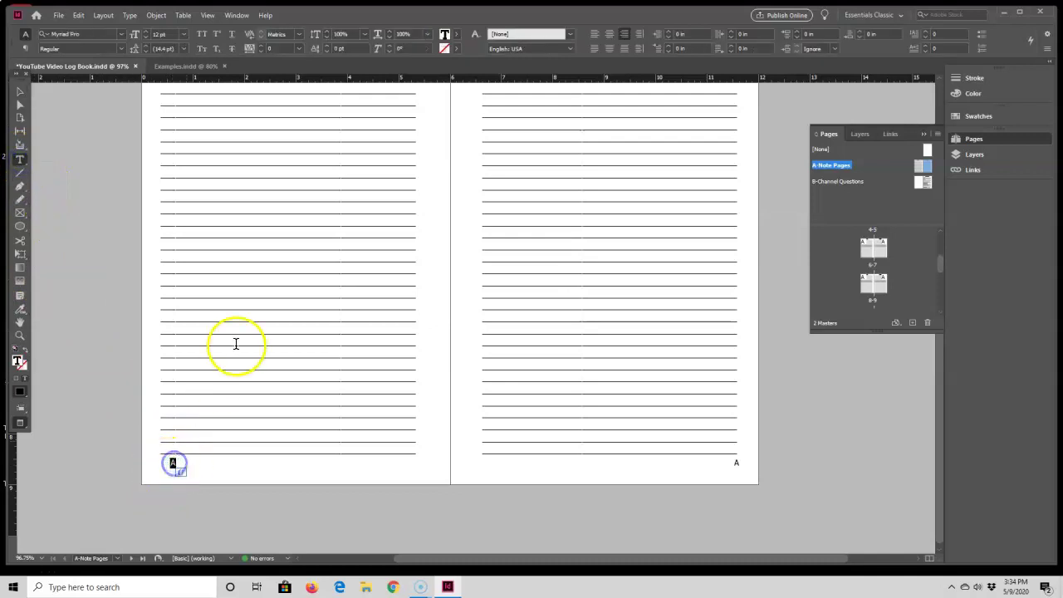
click(594, 40)
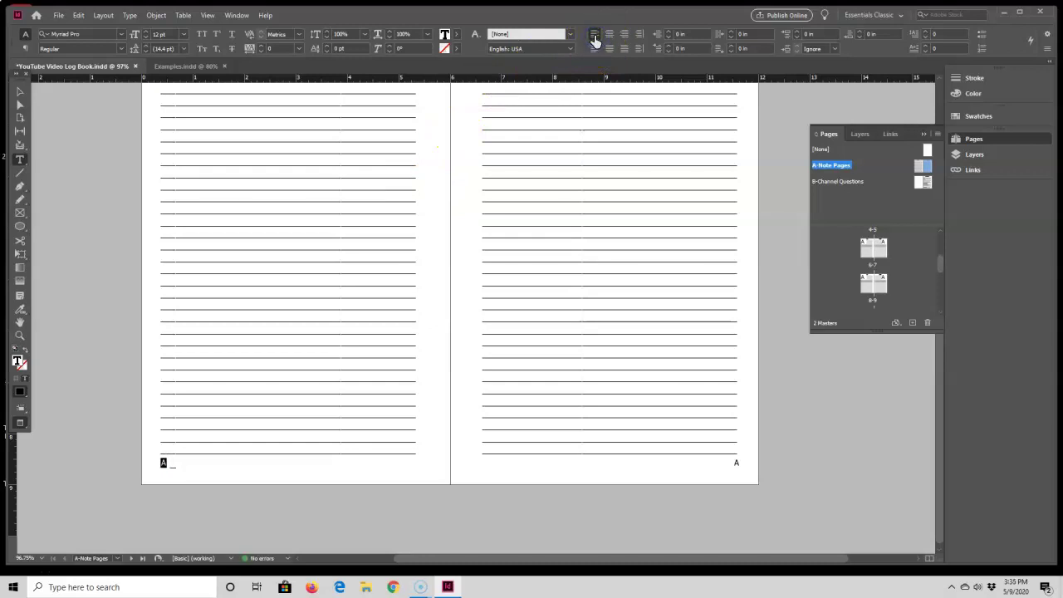
key(Escape)
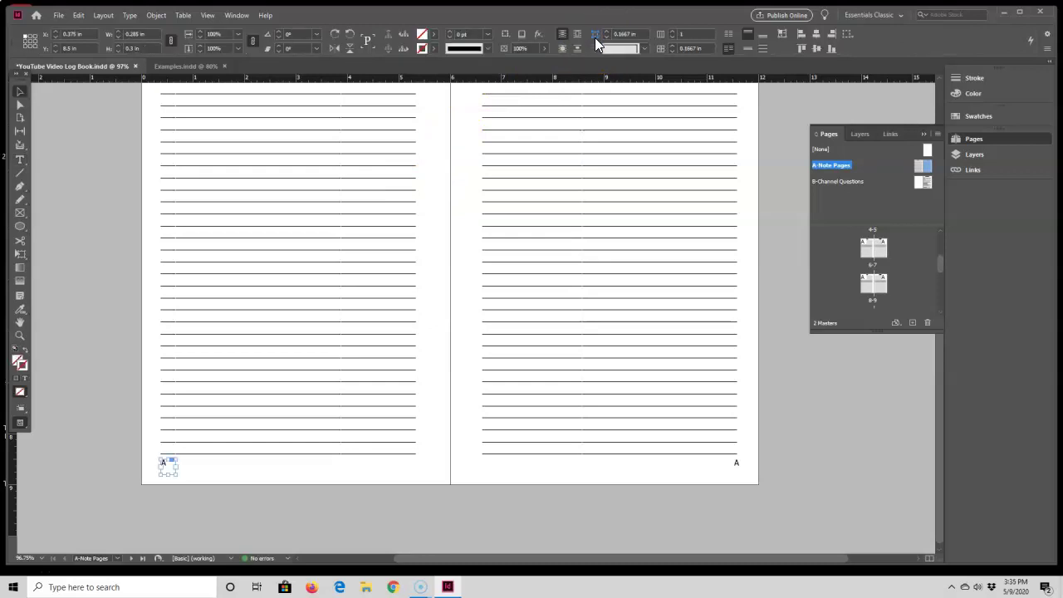
- Restore guides, deselect the frame, and view spread 8-9 showing page numbers 8 and 9
key(w)
click(154, 289)
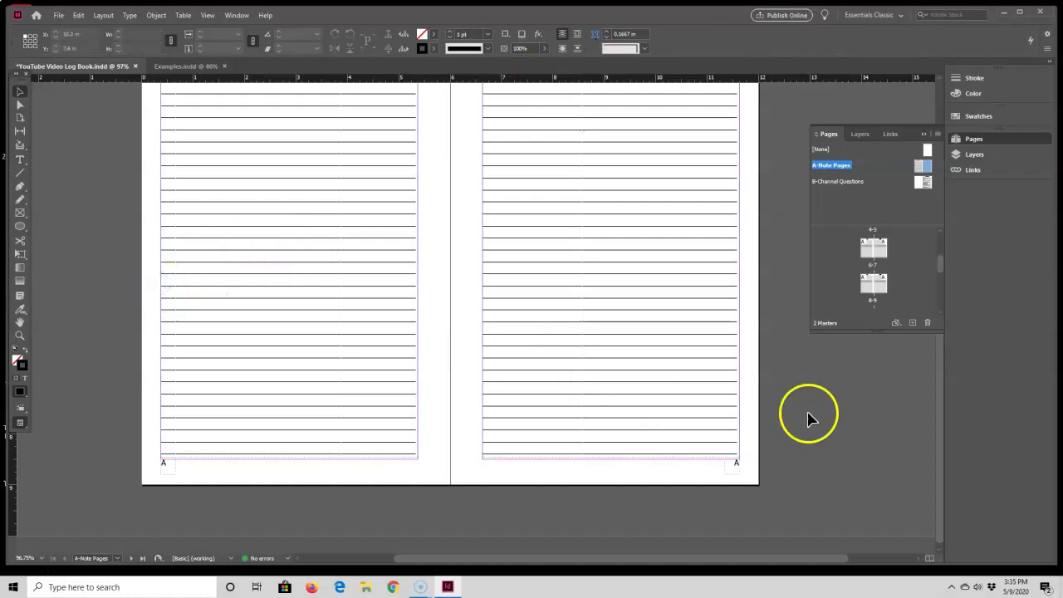
double_click(881, 285)
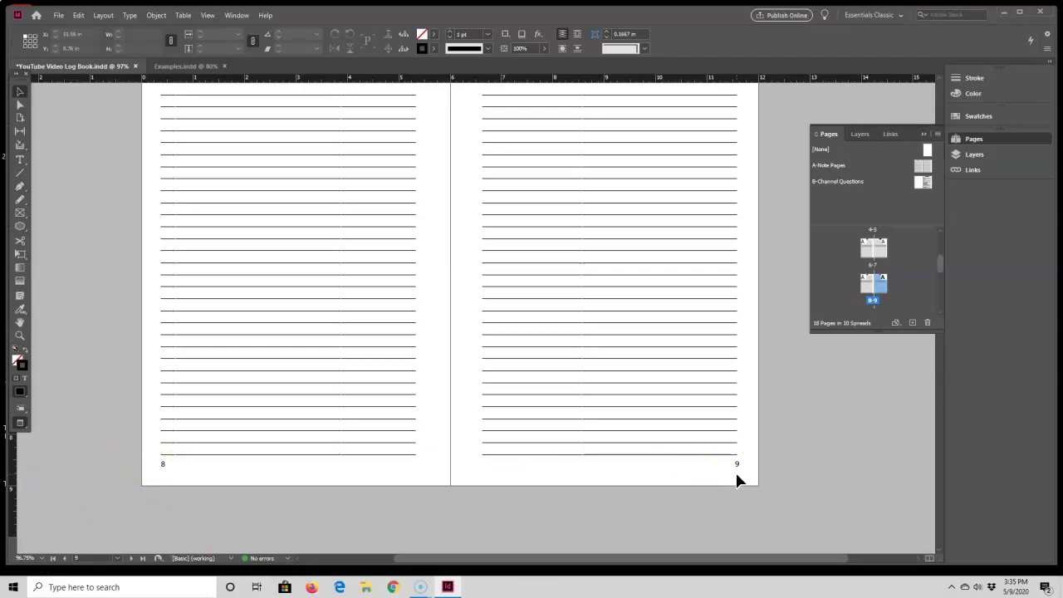
- Copy both page-number frames from the A-Note Pages master
double_click(929, 181)
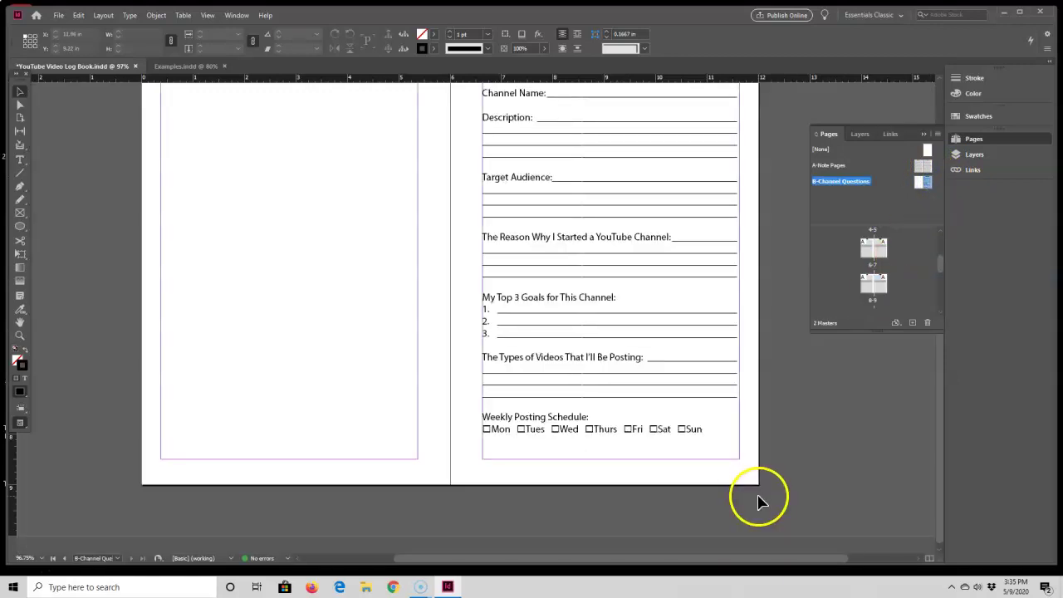
scroll(758, 503, up, 1)
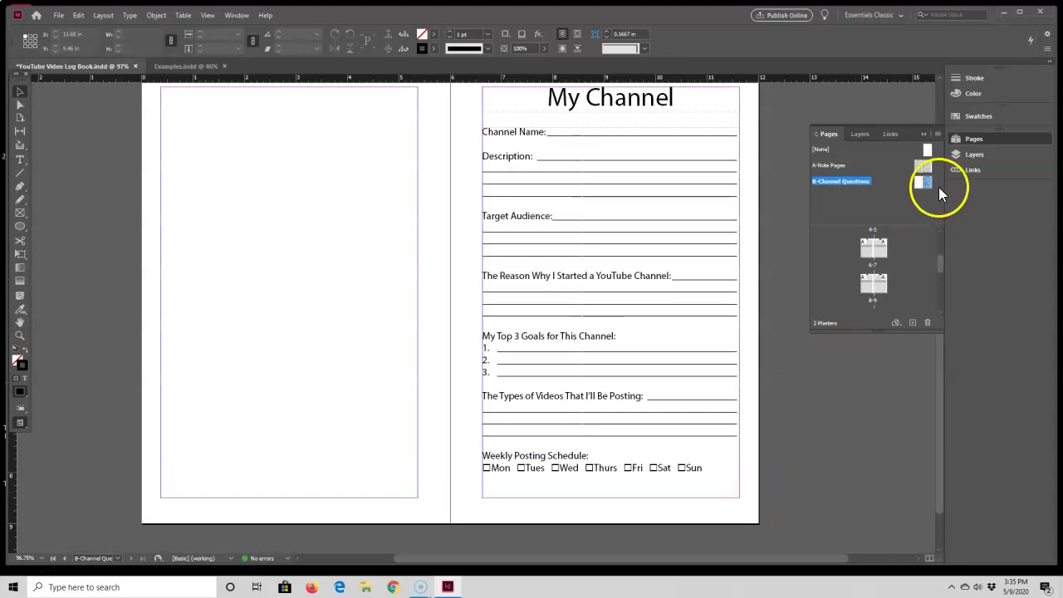
double_click(925, 169)
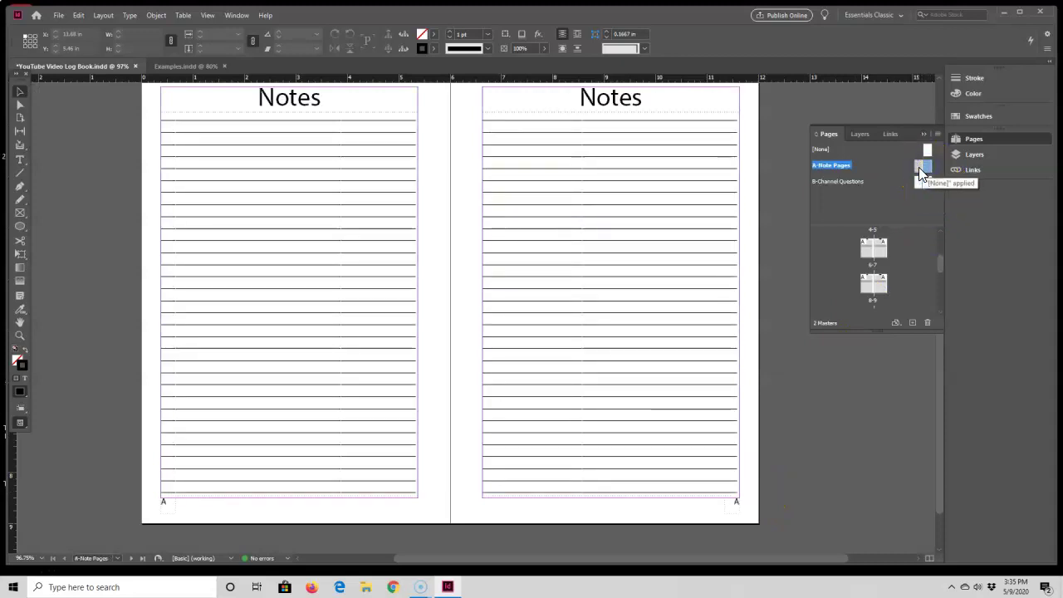
click(735, 507)
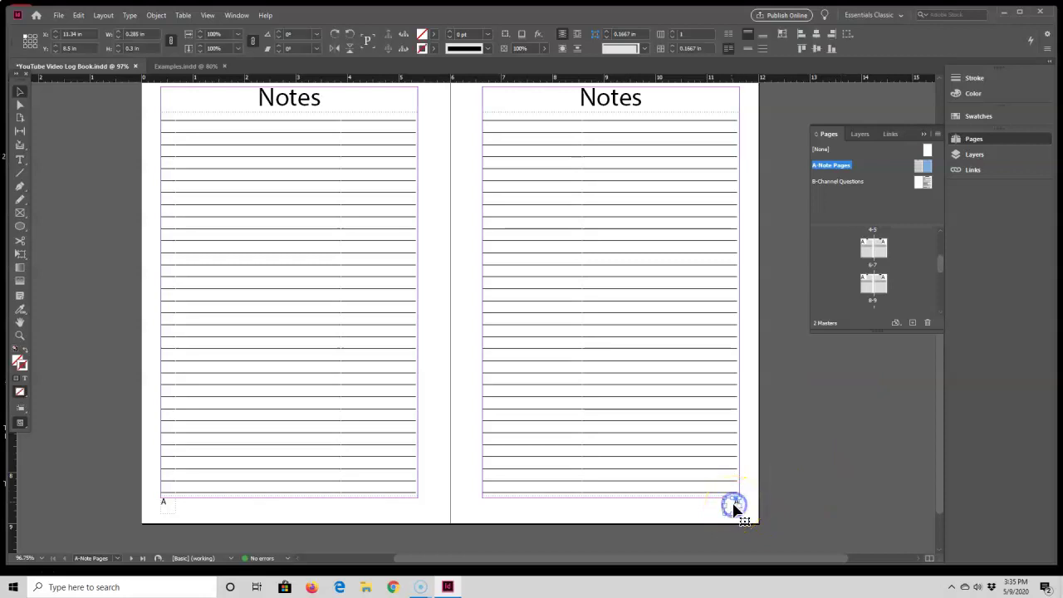
shift+click(163, 507)
right_click(207, 506)
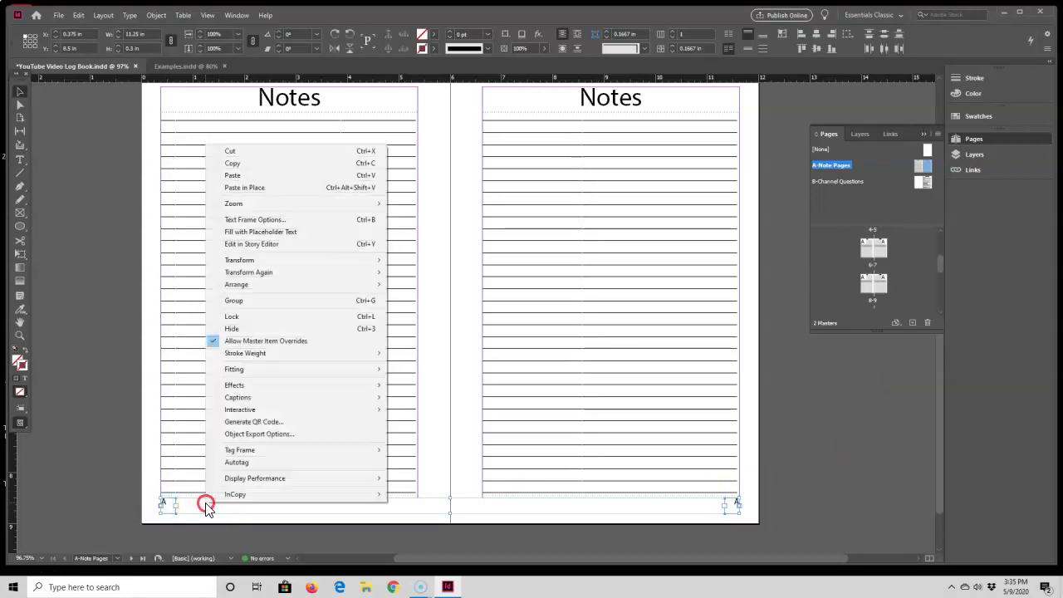
click(237, 164)
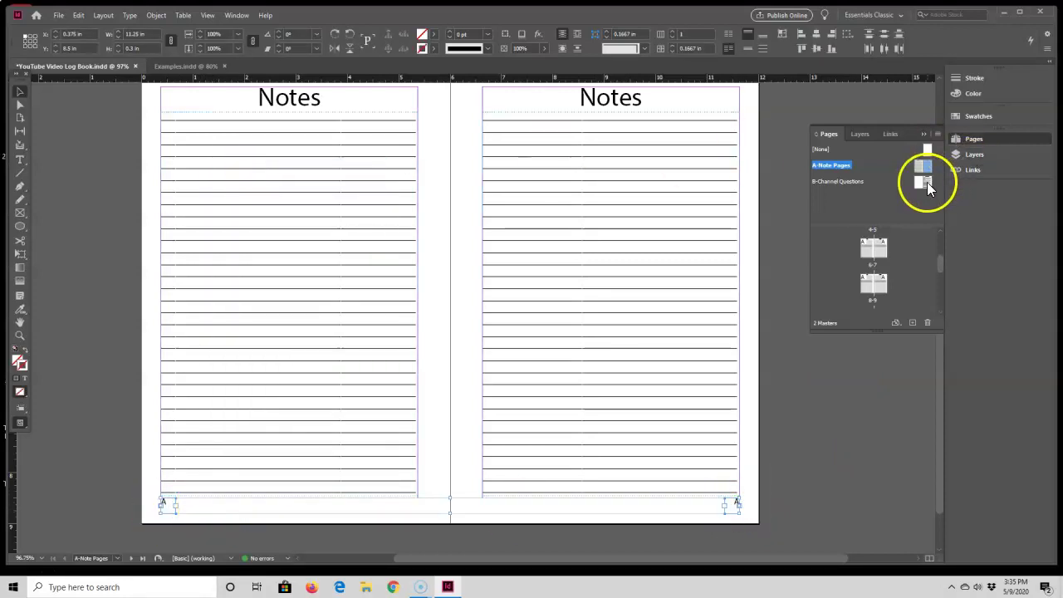
- Paste the two number frames onto the B-Channel Questions master at the bottom of both pages
double_click(927, 182)
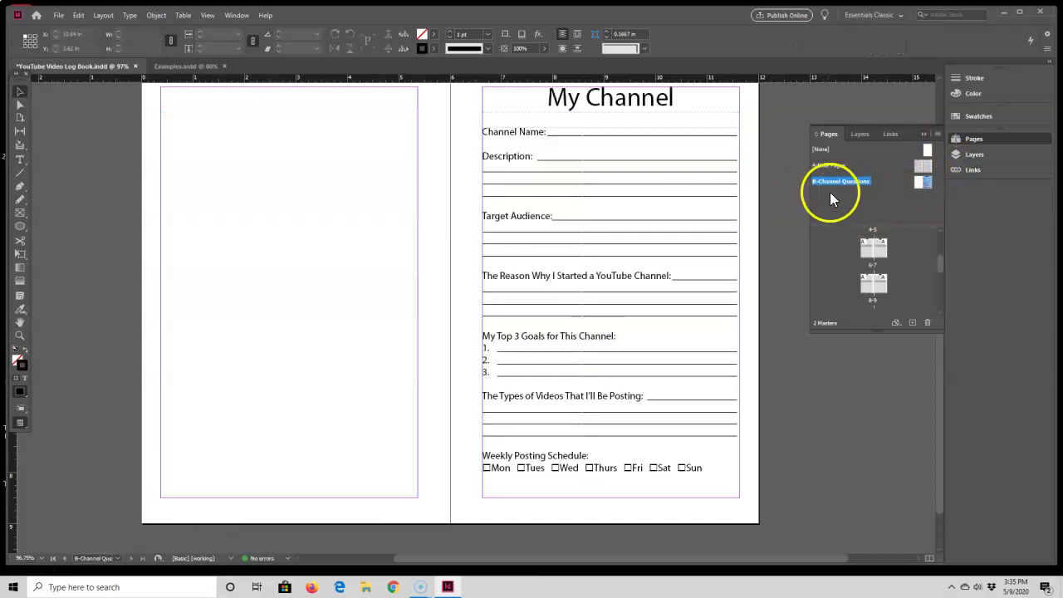
right_click(380, 348)
click(395, 356)
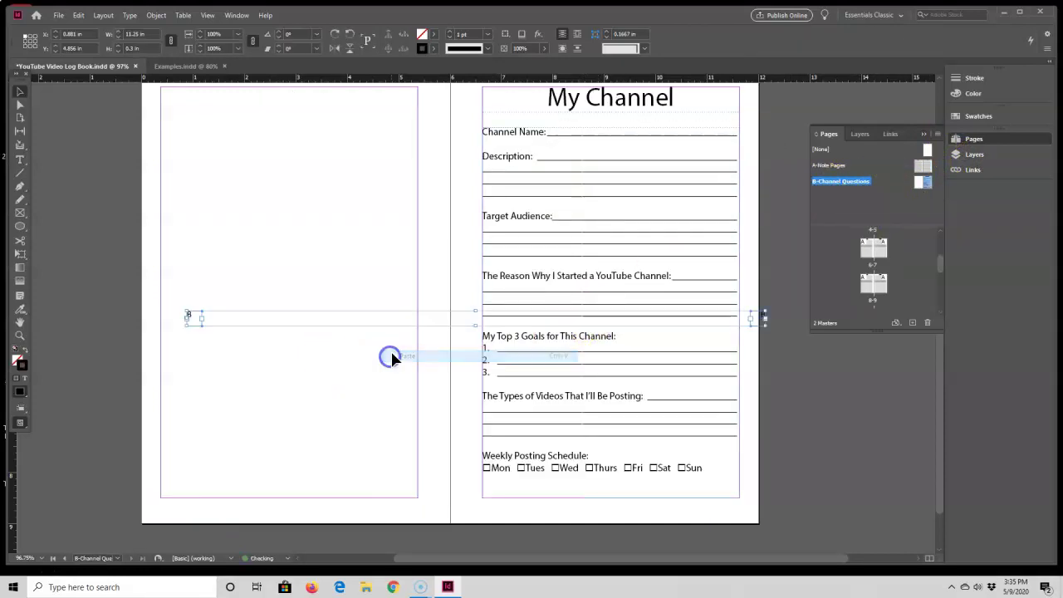
drag(367, 319, 342, 502)
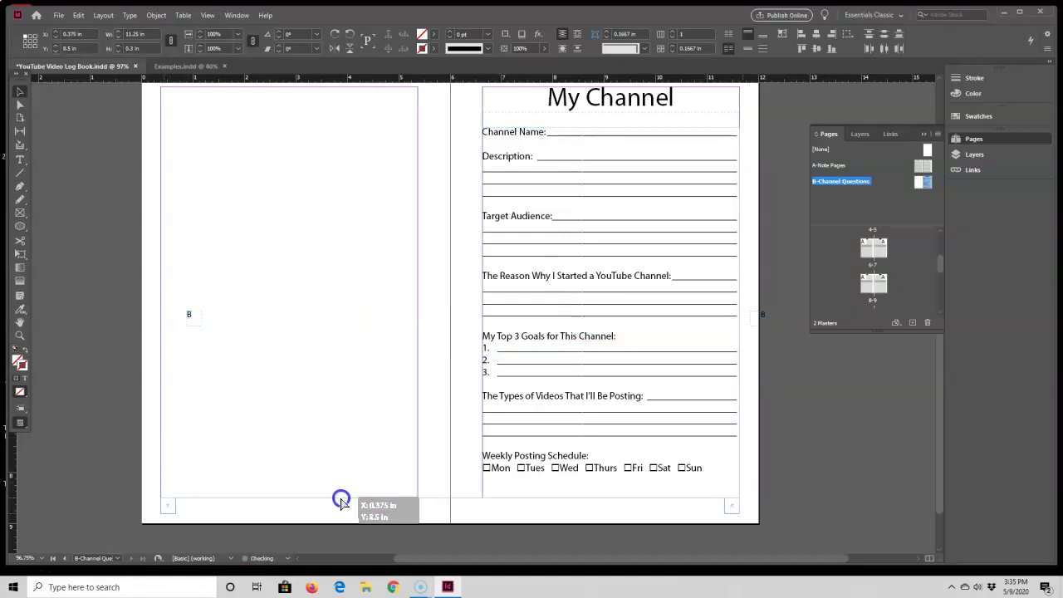
drag(341, 501, 342, 501)
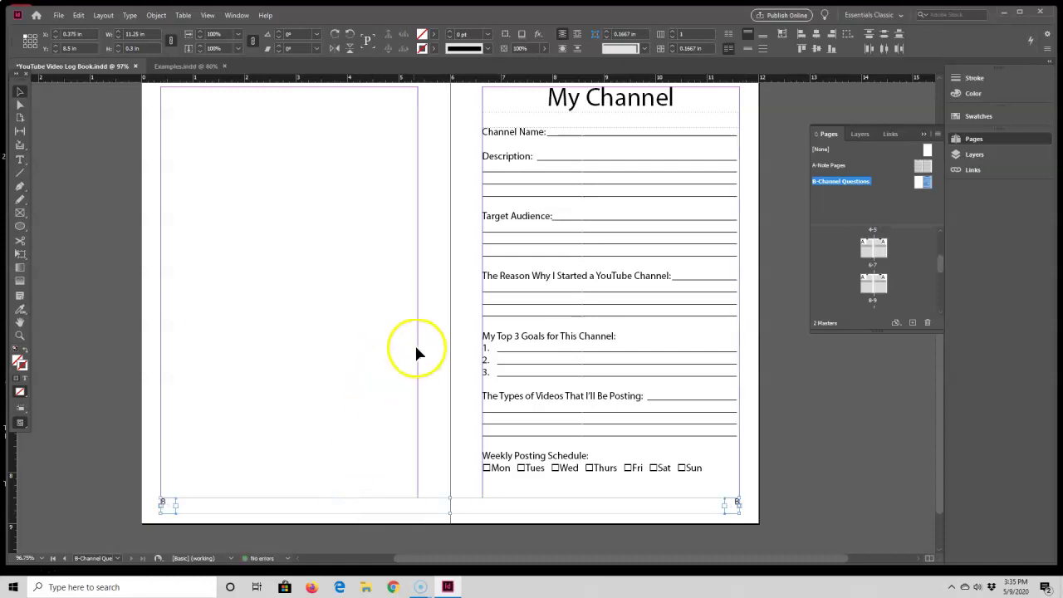
- Preview the B master without guides, then apply it to spread 4-5
key(w)
click(249, 453)
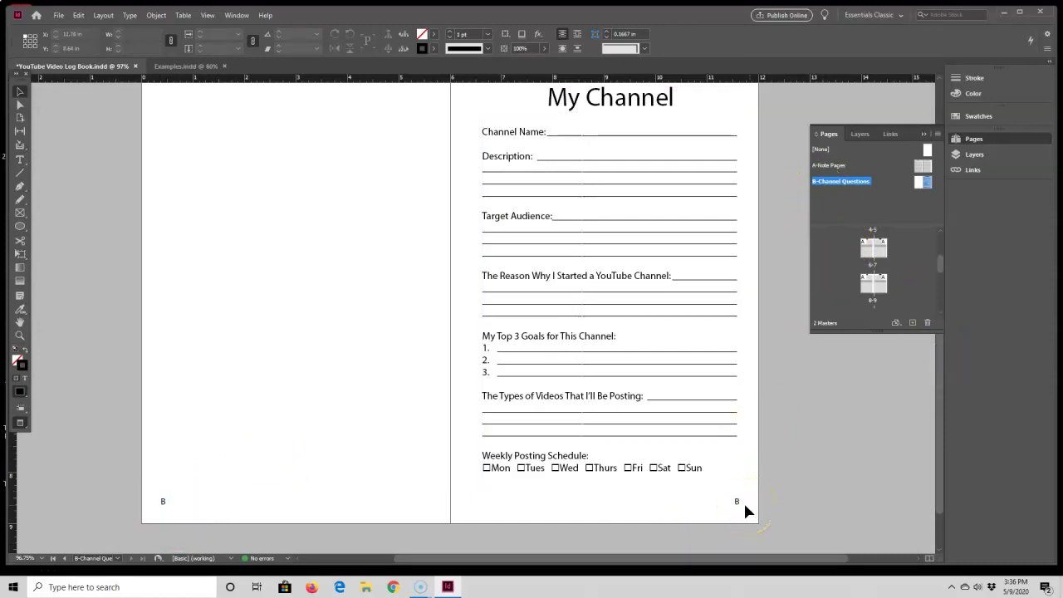
click(815, 191)
drag(954, 309, 900, 267)
- Apply the B-Channel Questions master to page 4 through Apply Master to Pages
click(675, 438)
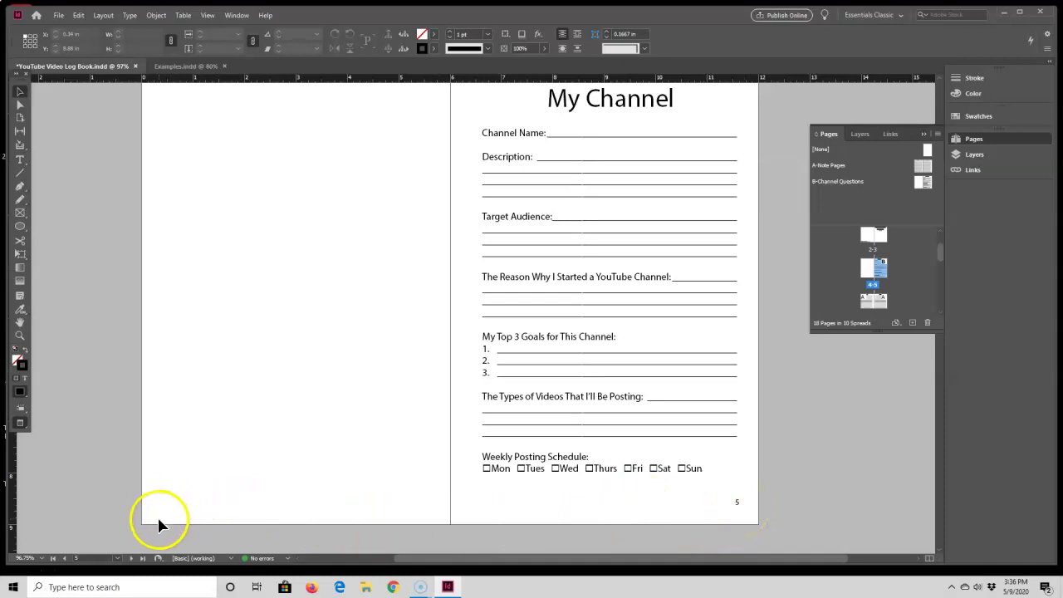
right_click(868, 276)
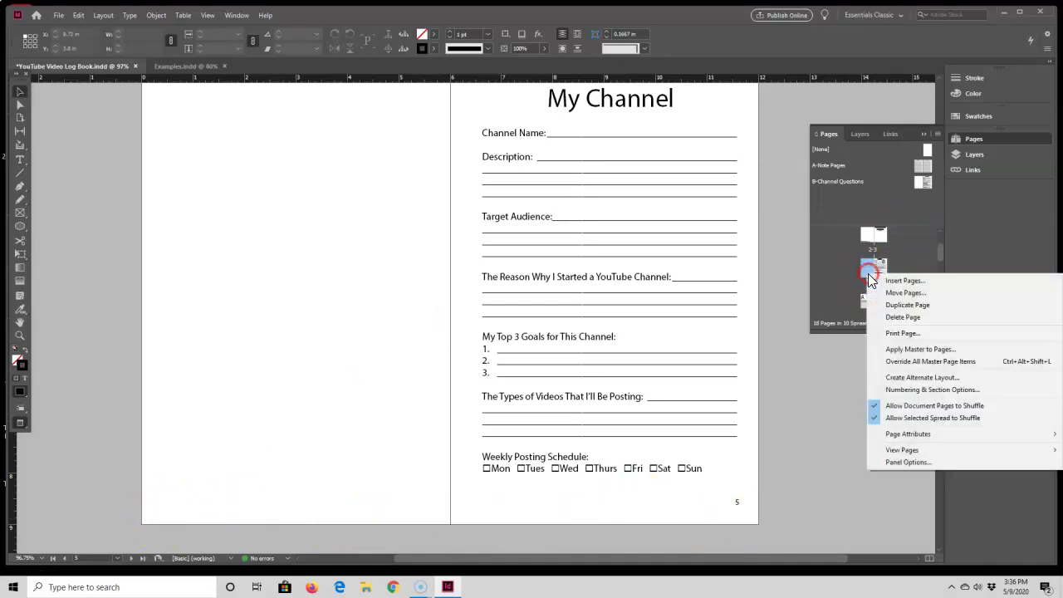
click(895, 348)
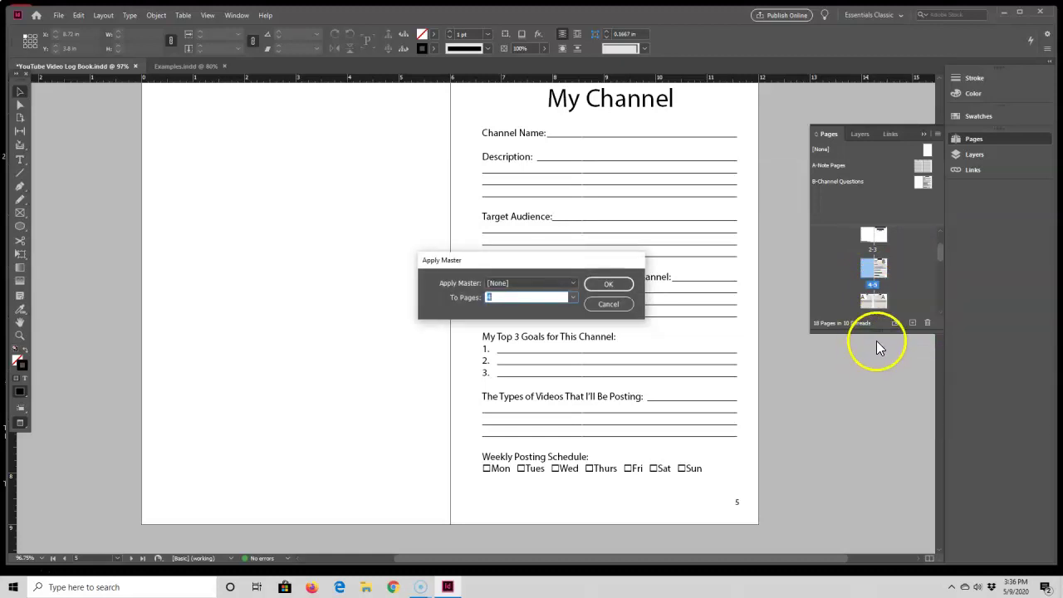
click(565, 288)
click(546, 316)
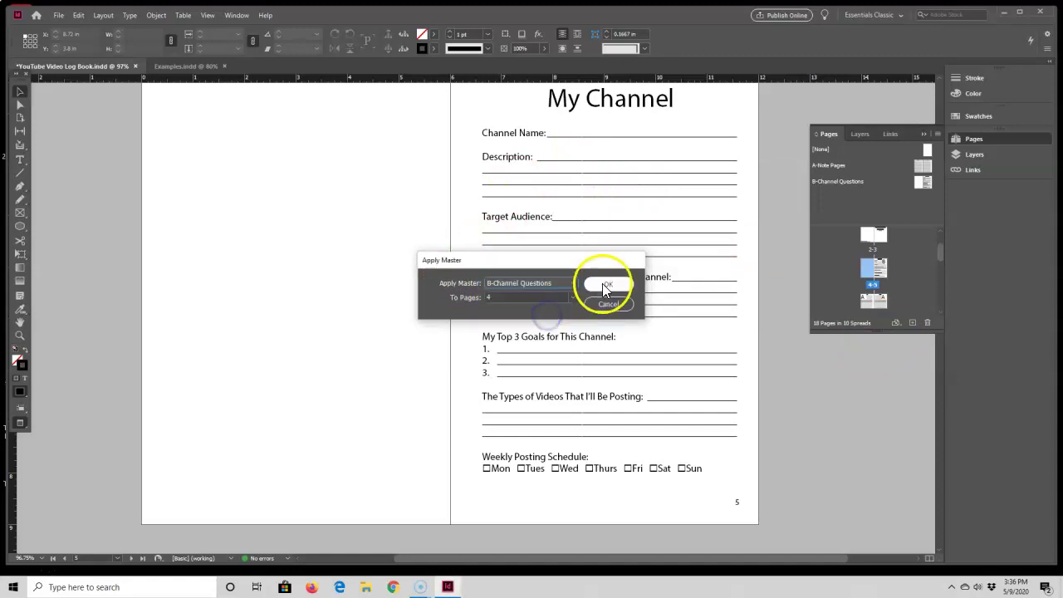
click(606, 287)
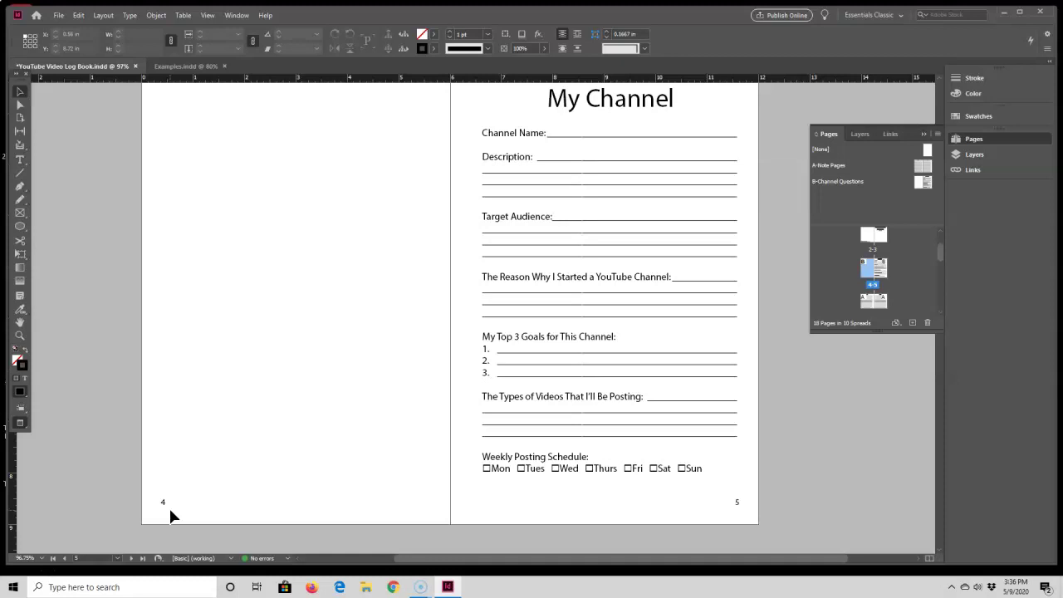
key(w)
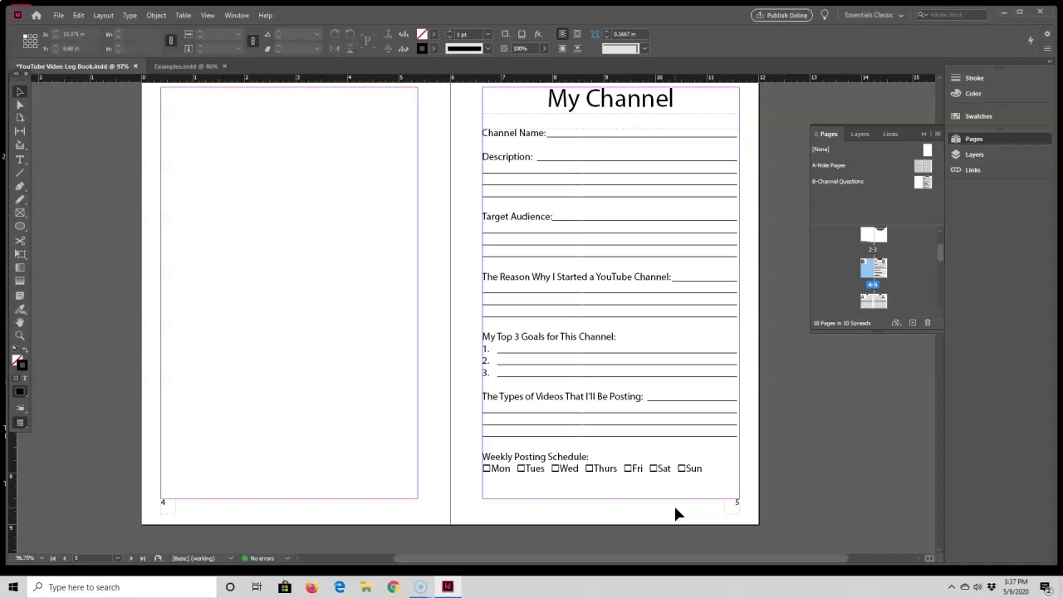
click(671, 525)
click(722, 526)
key(w)
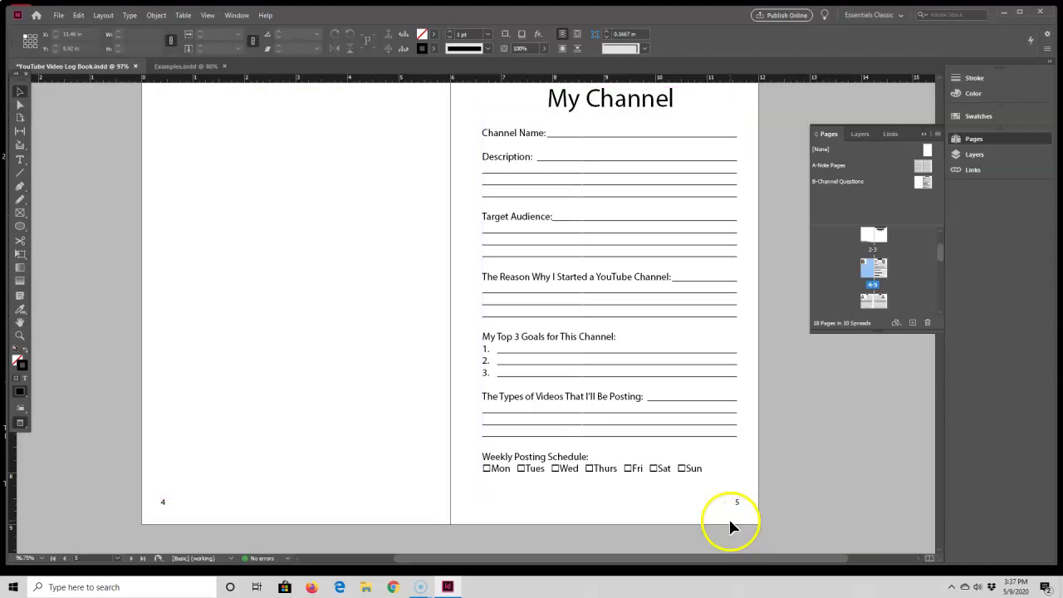
scroll(580, 351, up, 1)
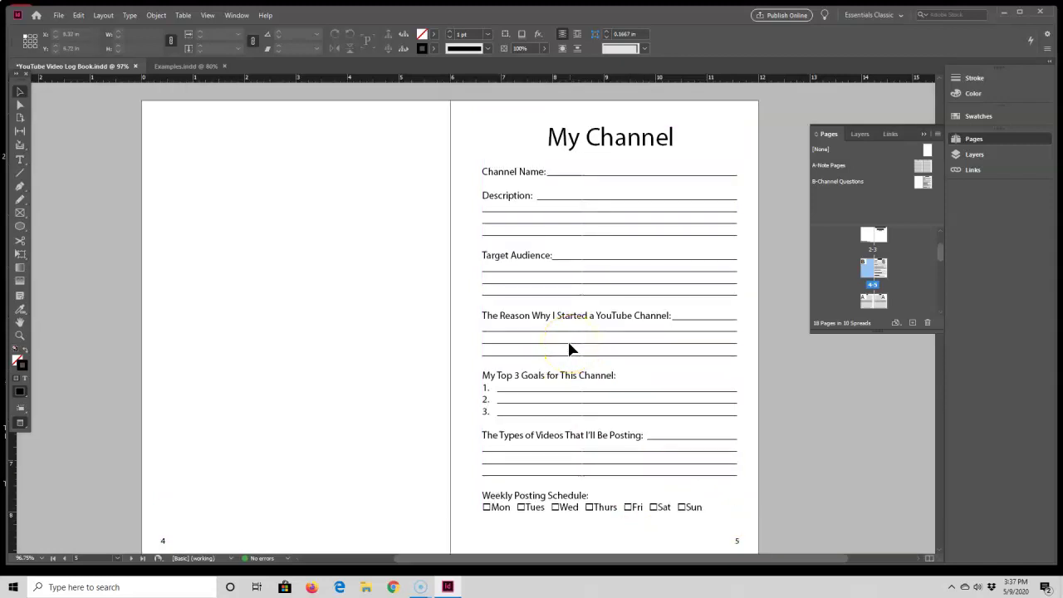